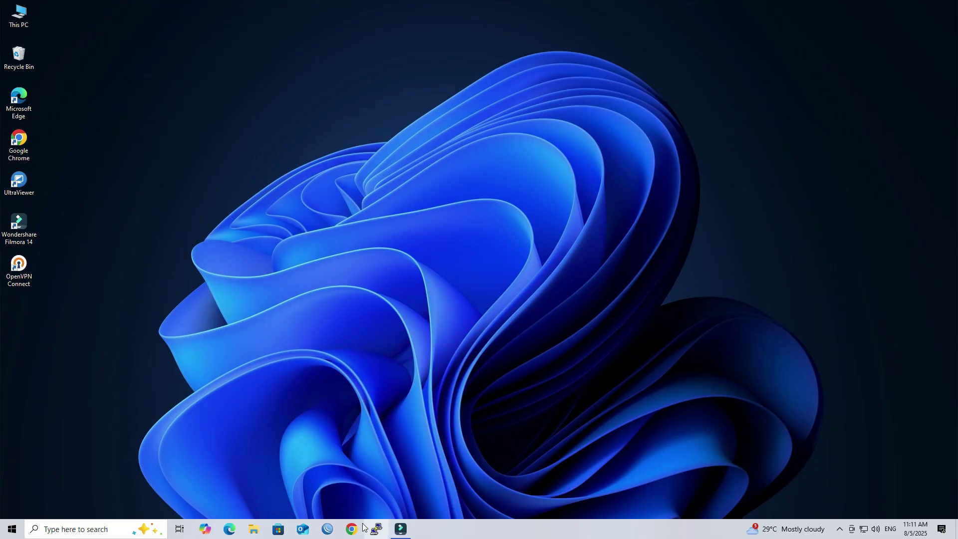
# Step: Search Google for 'rustdesk' in Chrome and open the official rustdesk.com site
pyautogui.click(352, 529)
pyautogui.write('rust')
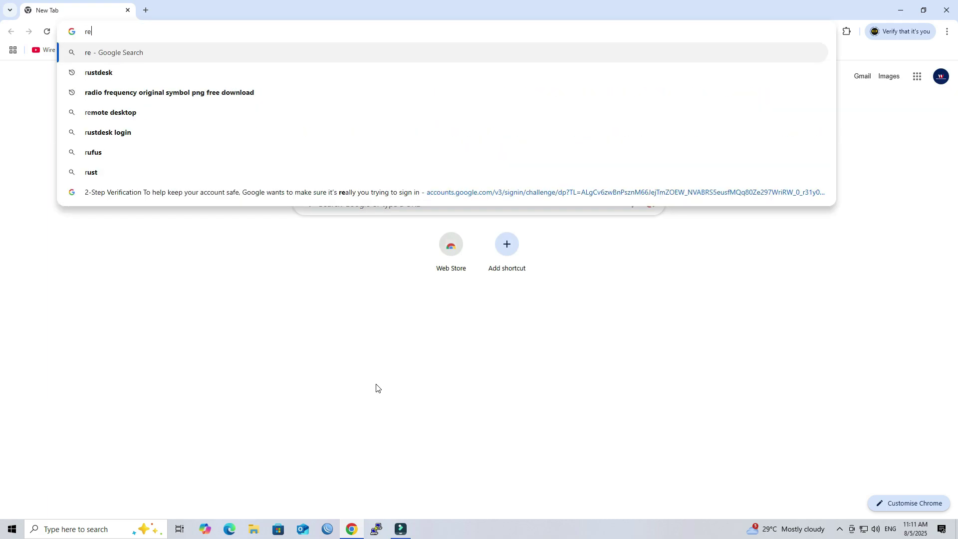
pyautogui.write('de')
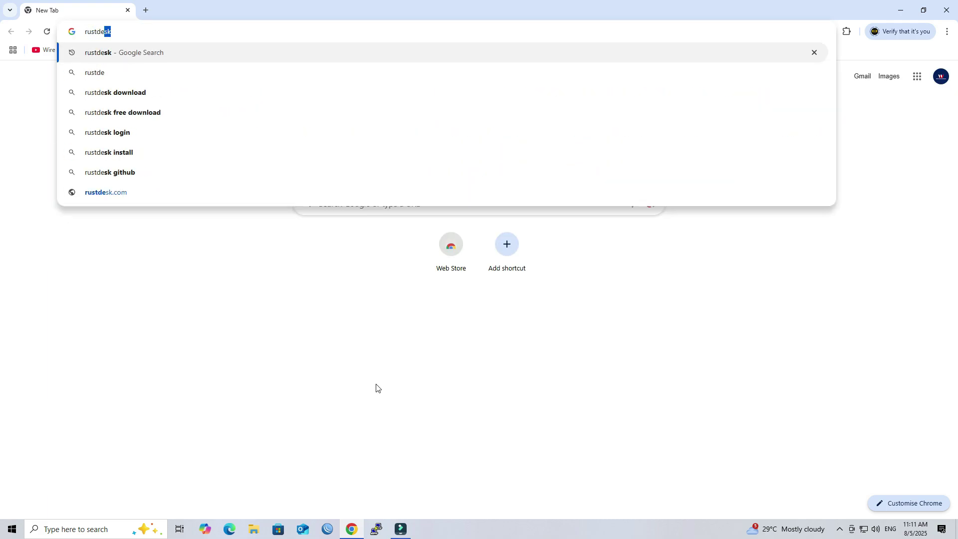
pyautogui.press('Return')
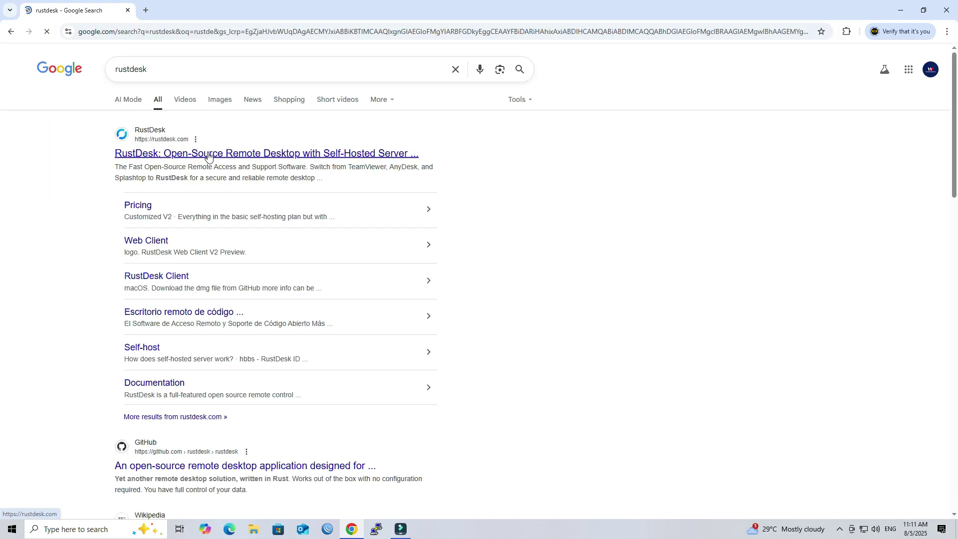
pyautogui.click(207, 154)
# Step: Download the 64-bit Windows MSI rustdesk-1.4.1-x86_64.msi from GitHub and launch it
pyautogui.scroll(-3, 814, 363)
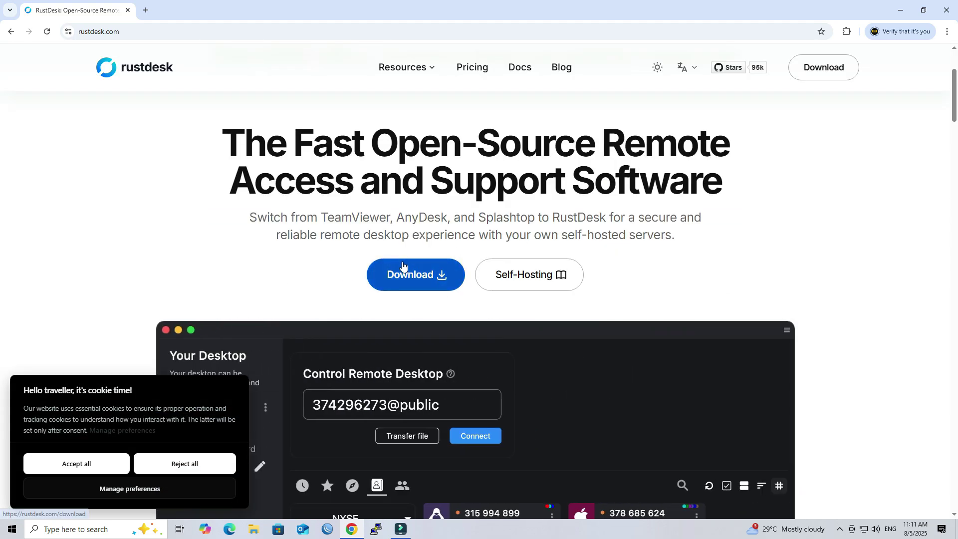
pyautogui.click(397, 270)
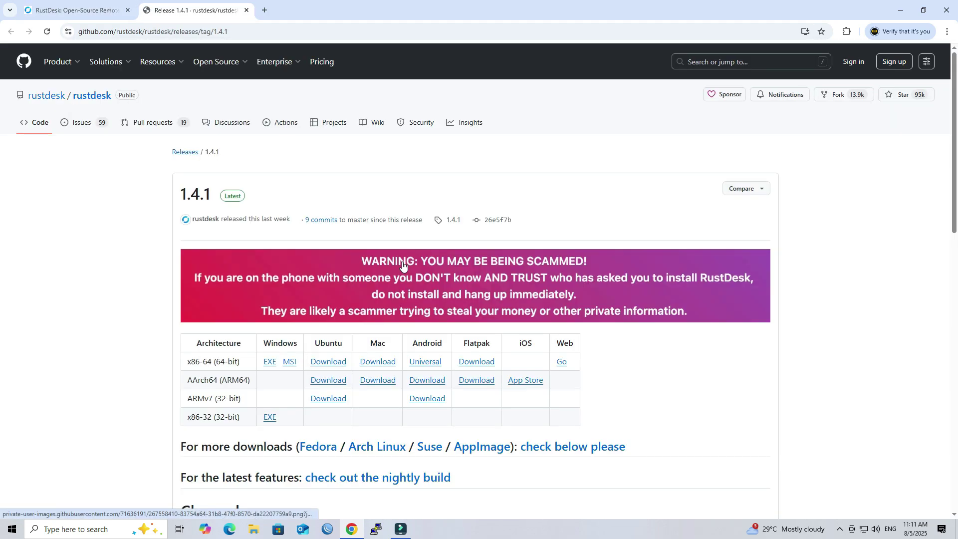
pyautogui.scroll(-2, 402, 265)
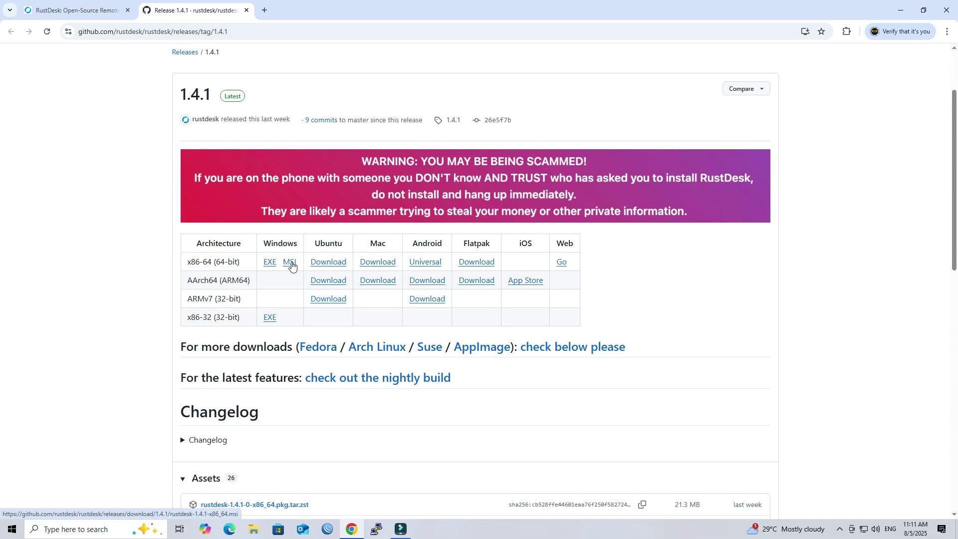
pyautogui.click(291, 265)
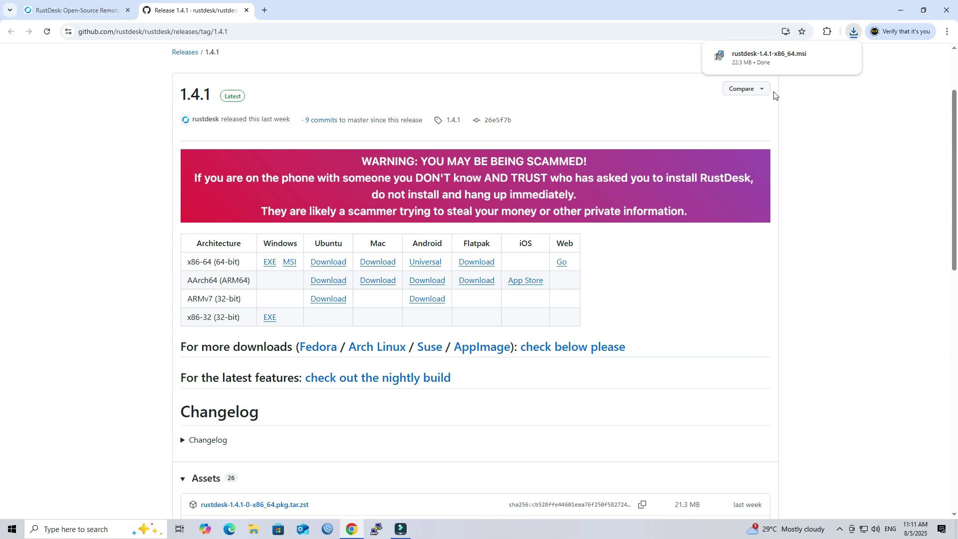
pyautogui.click(772, 58)
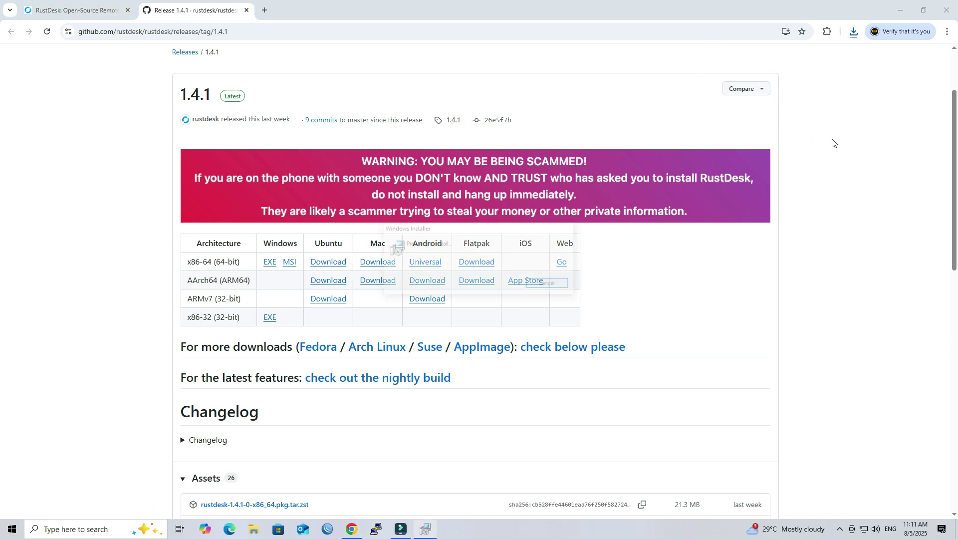
# Step: Close Chrome, accept the license, and install RustDesk 1.4.1 into the default folder through to Finish
pyautogui.click(946, 10)
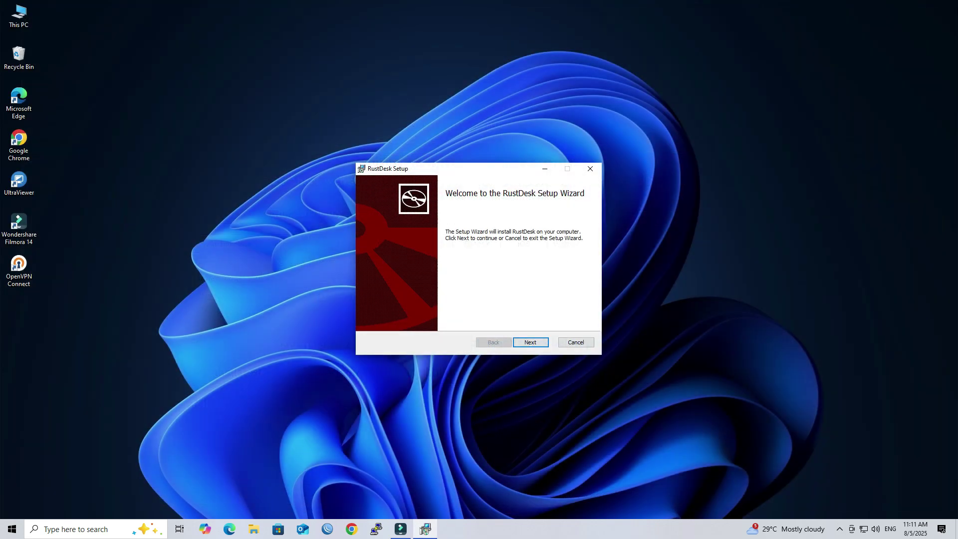
pyautogui.click(529, 342)
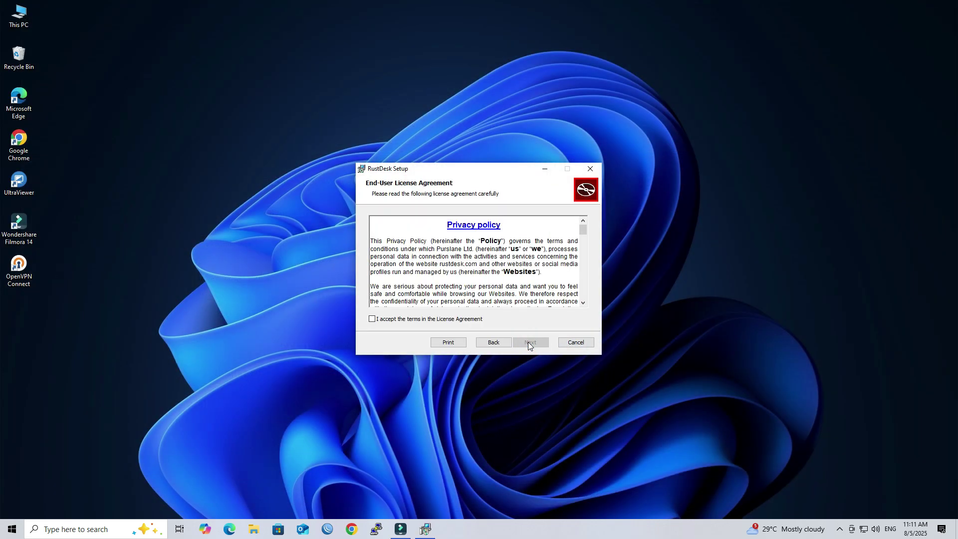
pyautogui.click(463, 319)
pyautogui.click(532, 344)
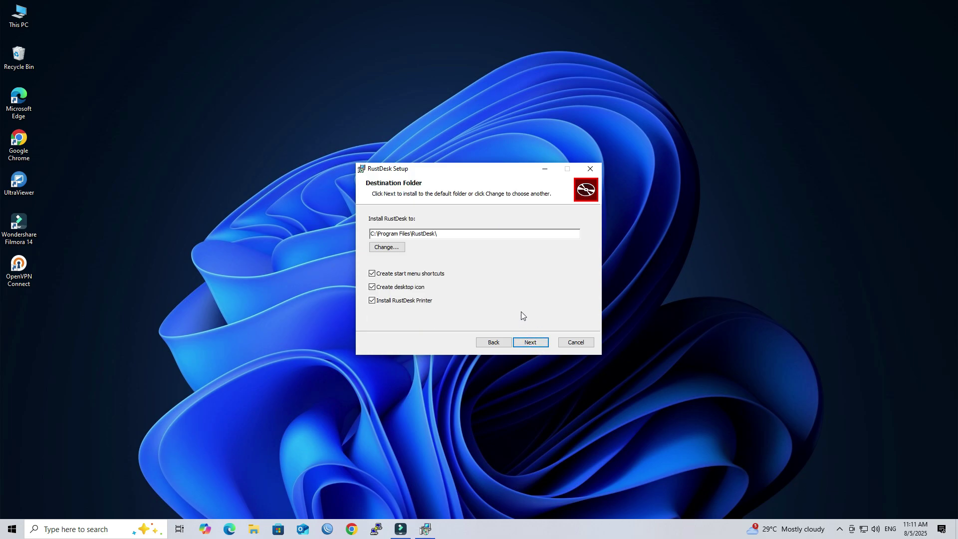
pyautogui.click(528, 344)
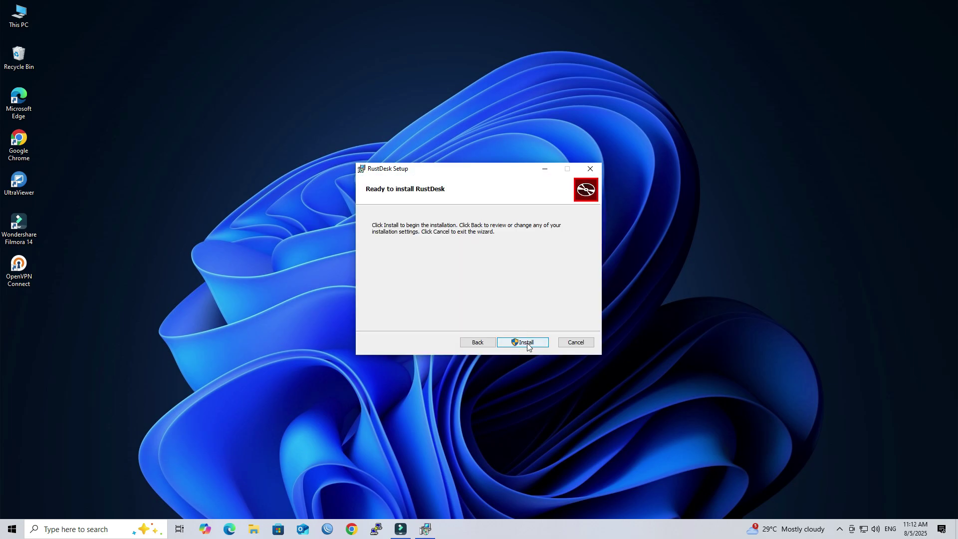
pyautogui.click(527, 343)
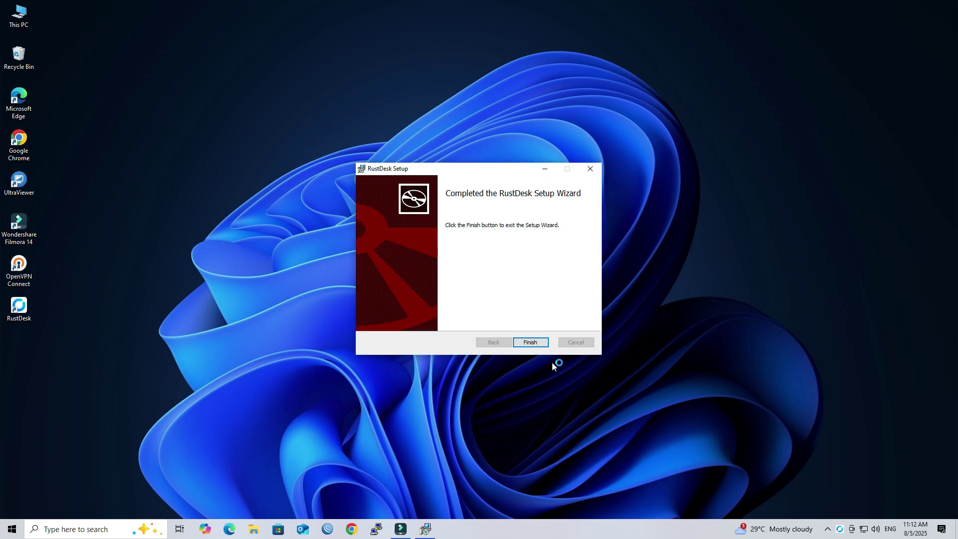
pyautogui.click(530, 342)
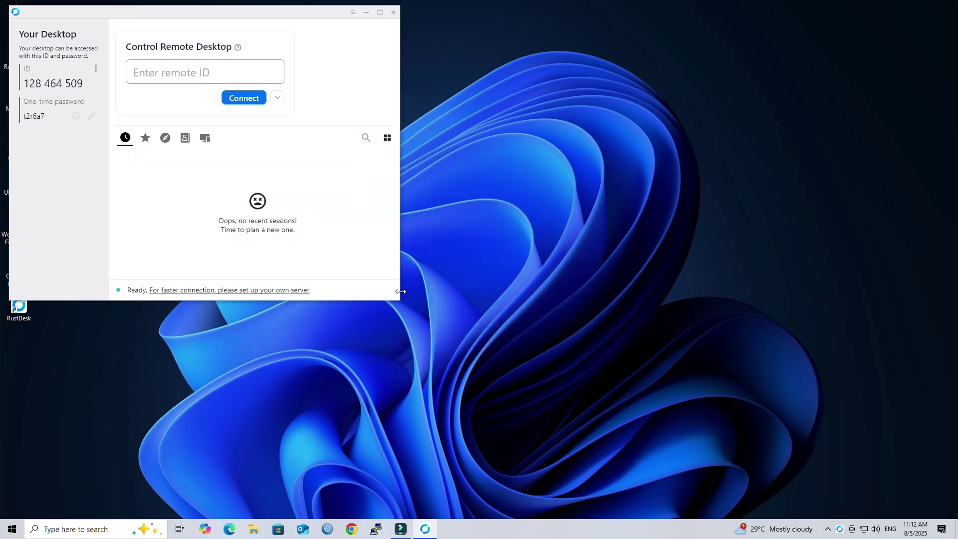
# Step: Maximize RustDesk, go to Settings > Security, and unlock the security settings for editing
pyautogui.click(379, 12)
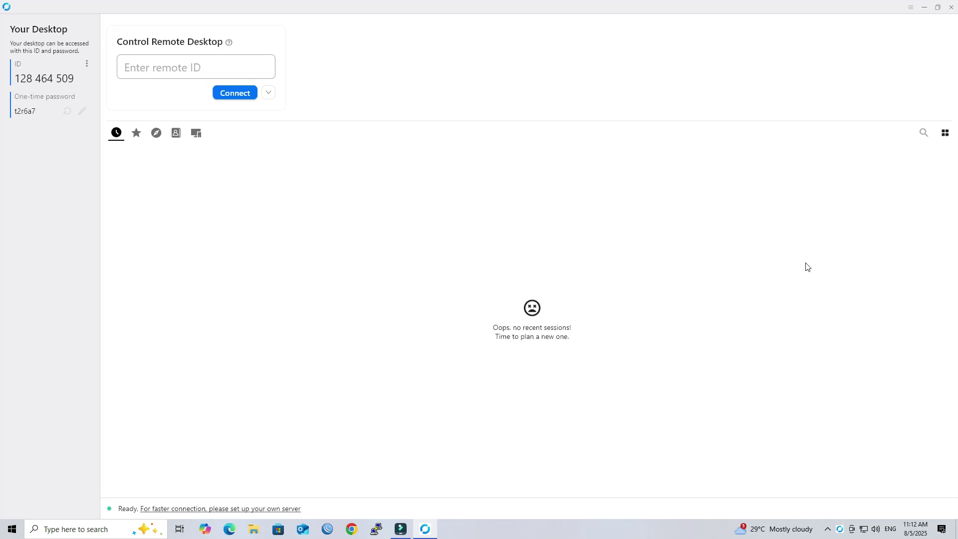
pyautogui.click(910, 10)
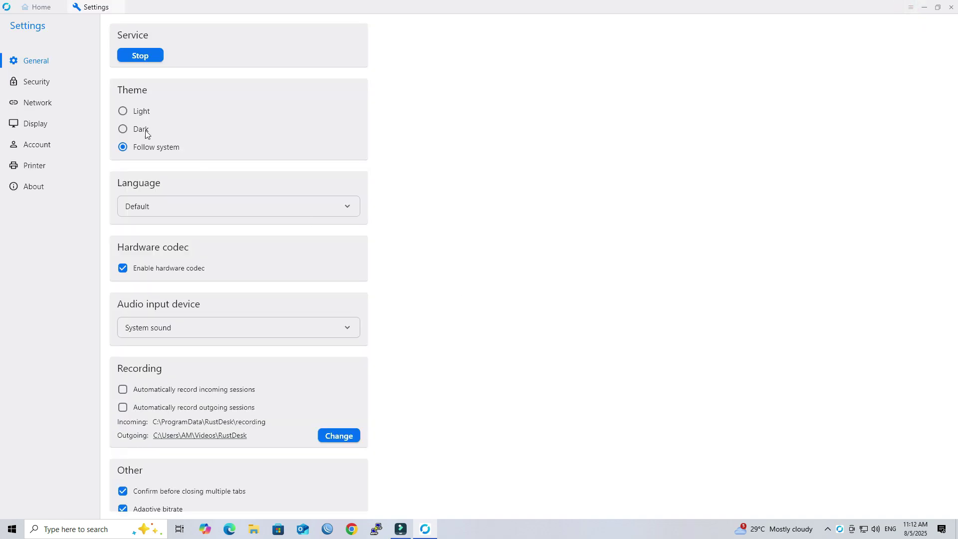
pyautogui.click(55, 88)
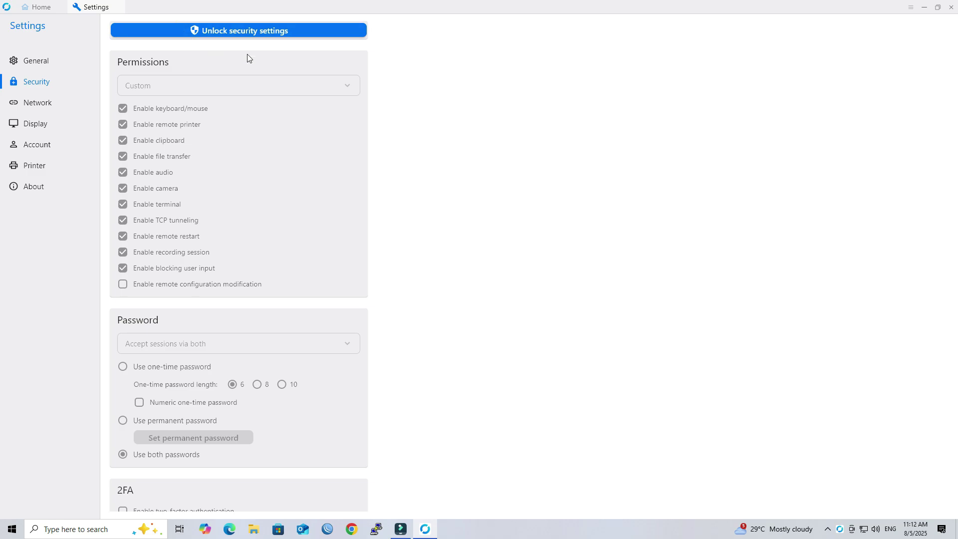
pyautogui.click(259, 31)
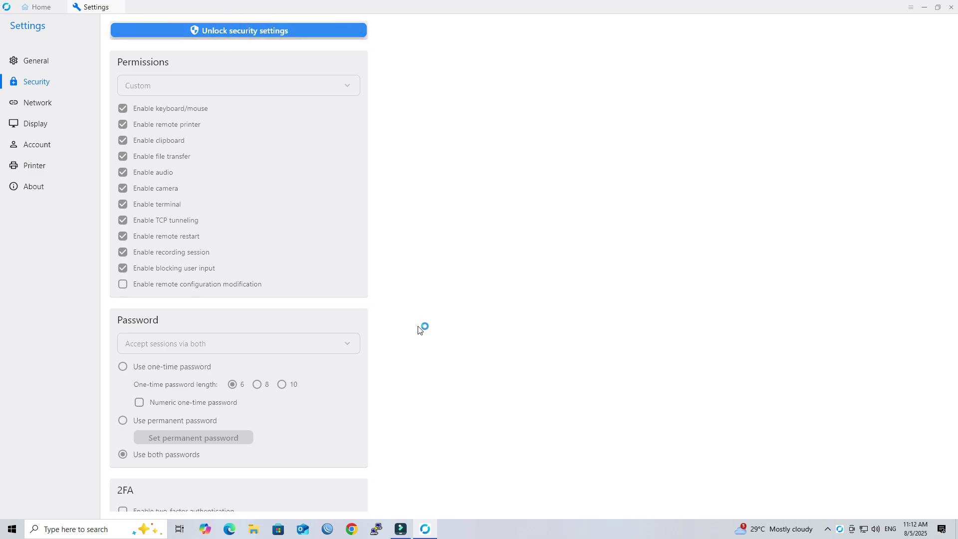
pyautogui.scroll(-5, 443, 302)
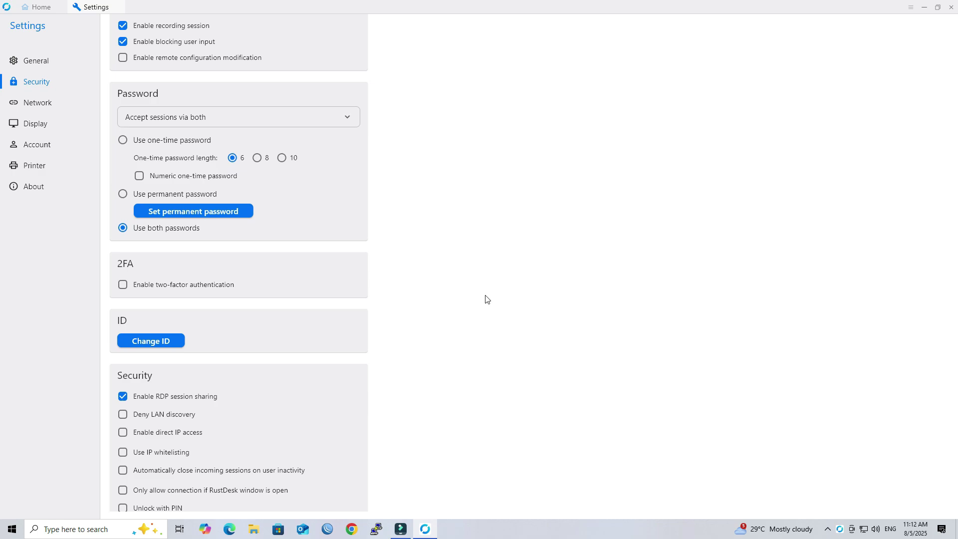
# Step: Enter and confirm a 9-character Strong permanent password in the Set password dialog
pyautogui.click(223, 214)
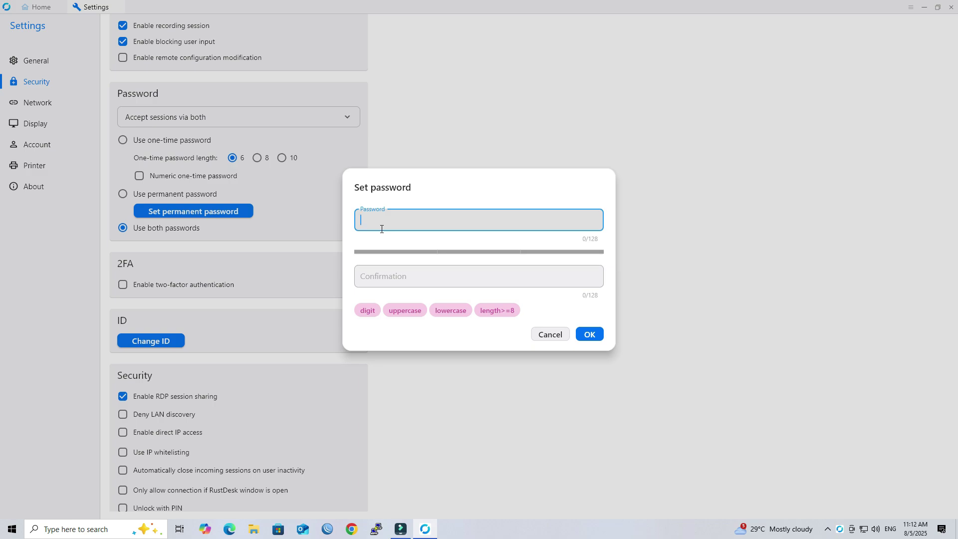
pyautogui.write('Pa')
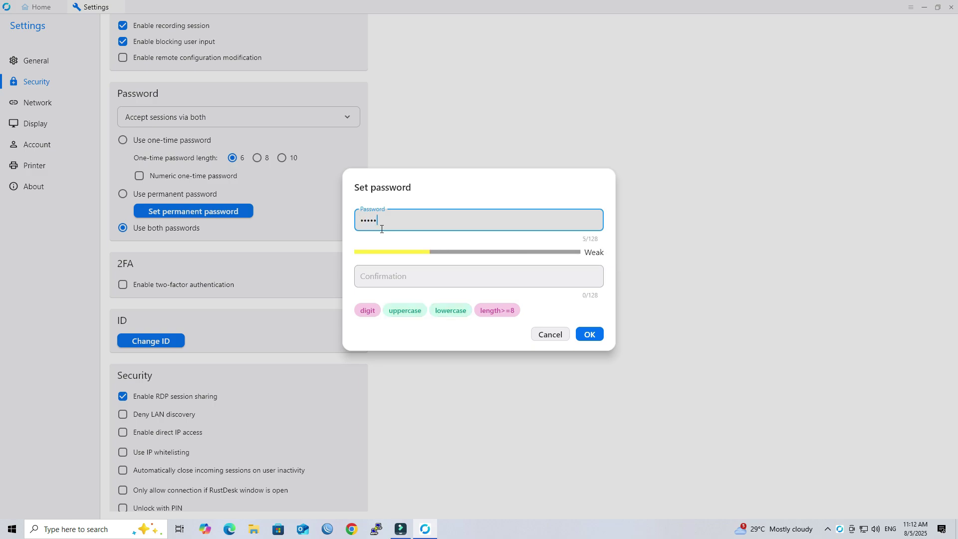
pyautogui.write('0rd1')
pyautogui.click(390, 279)
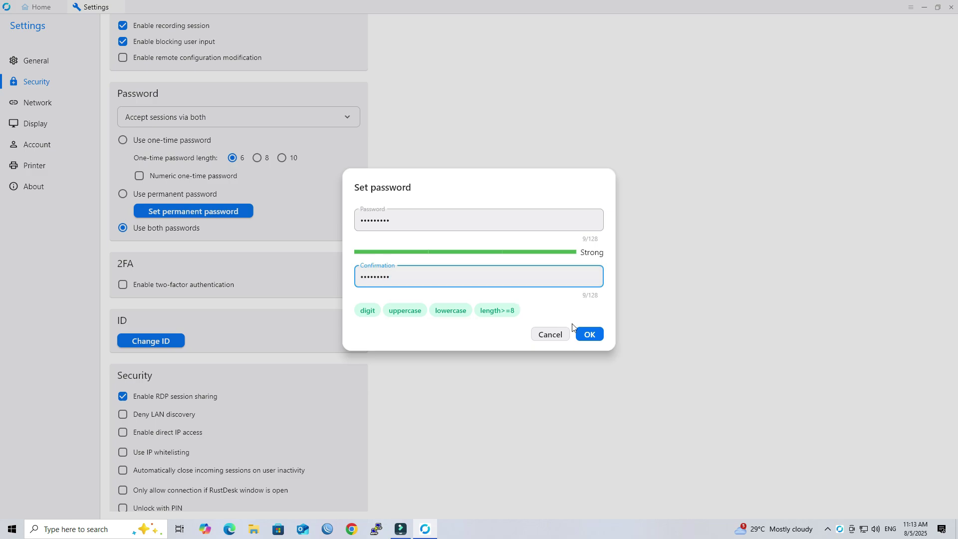
pyautogui.click(589, 334)
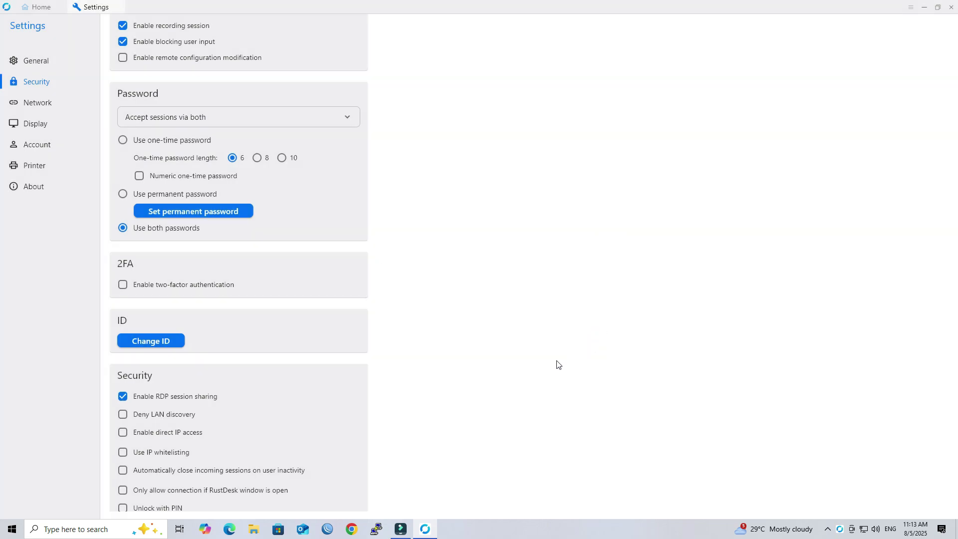
# Step: Enable direct IP access, return to the RustDesk Home tab, and minimize the window
pyautogui.scroll(-1, 546, 456)
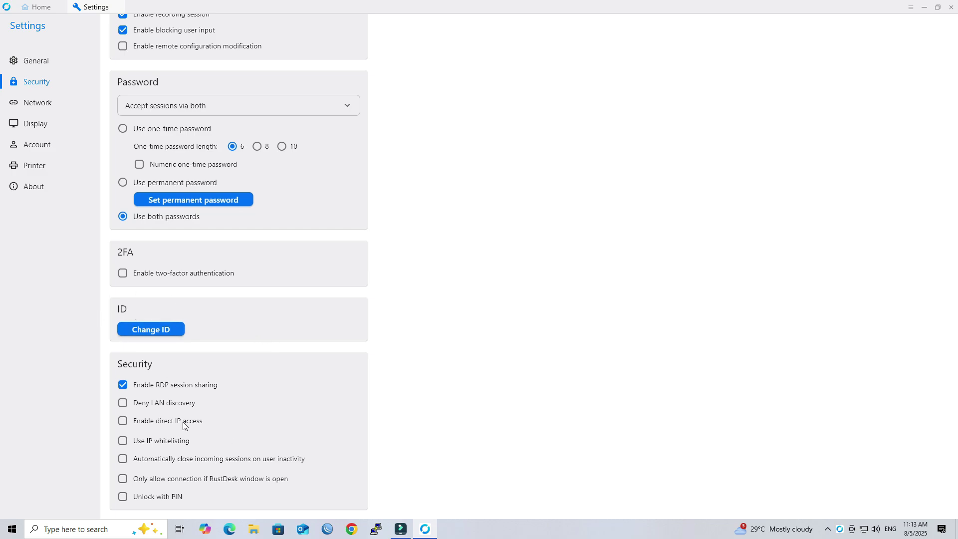
pyautogui.click(123, 422)
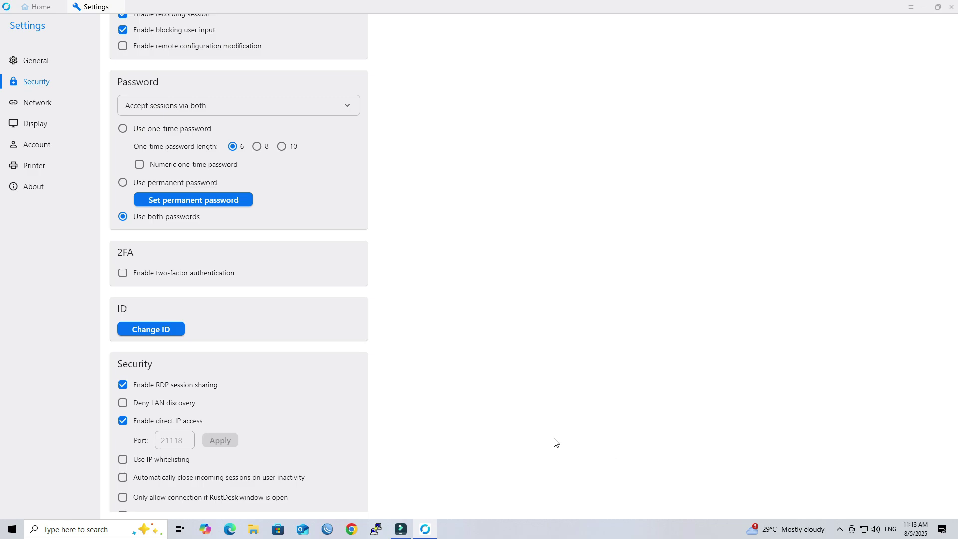
pyautogui.click(41, 10)
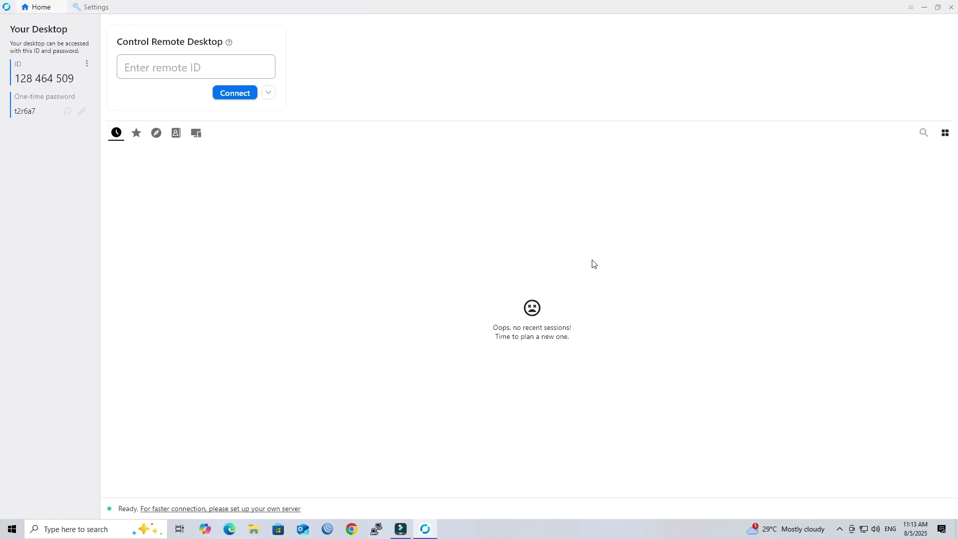
pyautogui.click(924, 7)
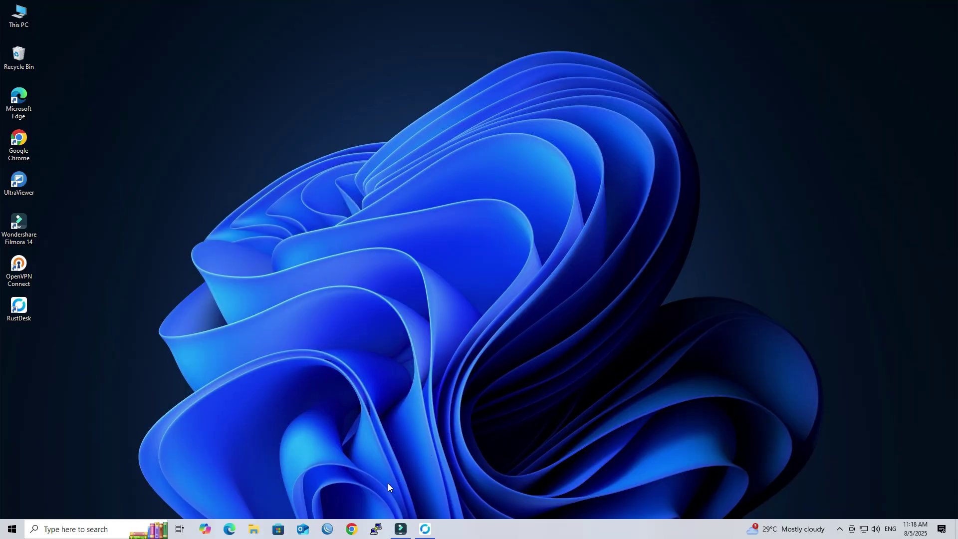
# Step: Search Google for 'tailscale' in Chrome and open the official tailscale.com site
pyautogui.click(351, 528)
pyautogui.write('t')
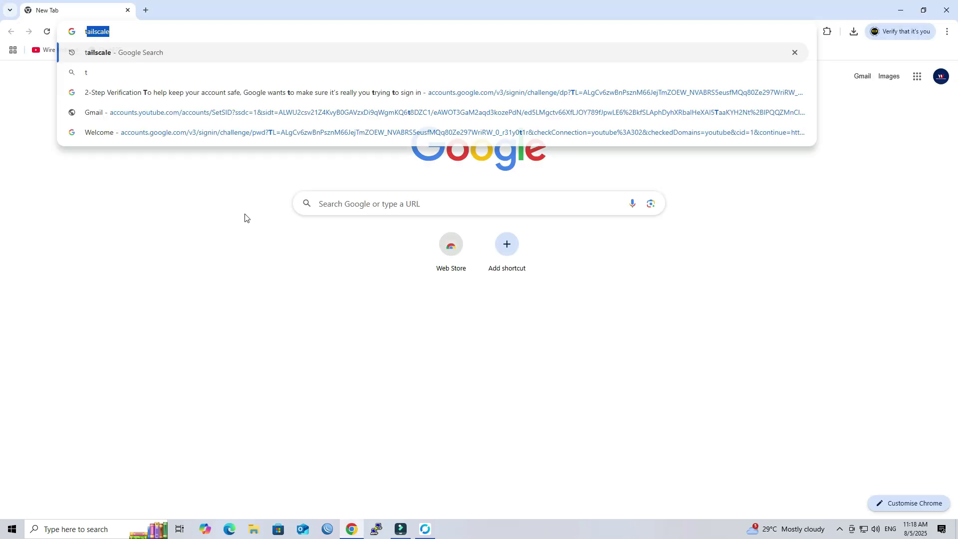
pyautogui.write('ailscale')
pyautogui.press('Return')
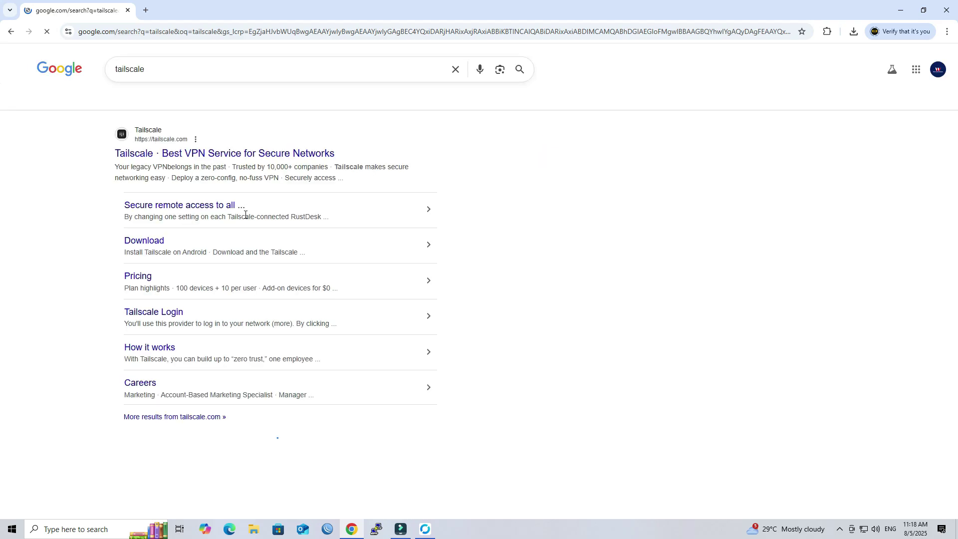
pyautogui.click(191, 159)
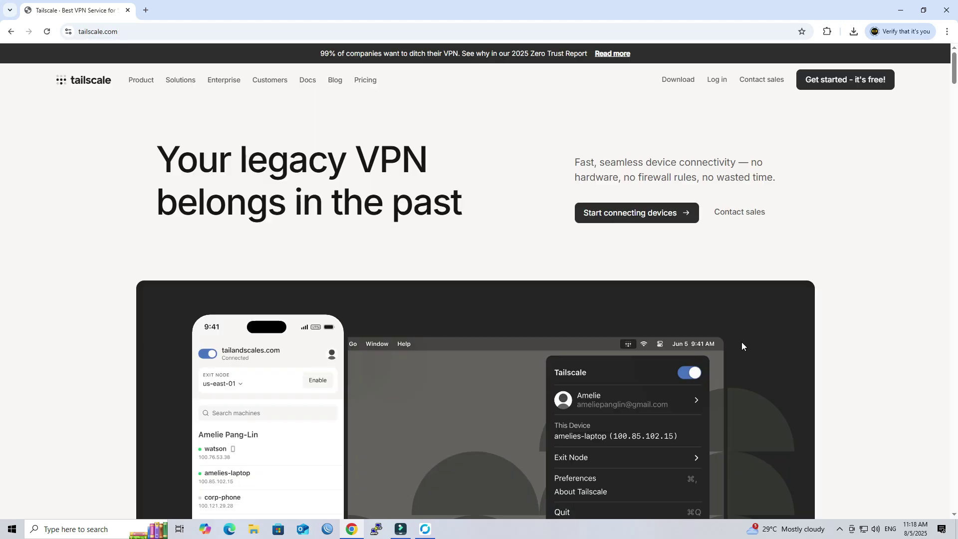
# Step: Sign up for a free Tailscale account using the existing Google account
pyautogui.click(829, 88)
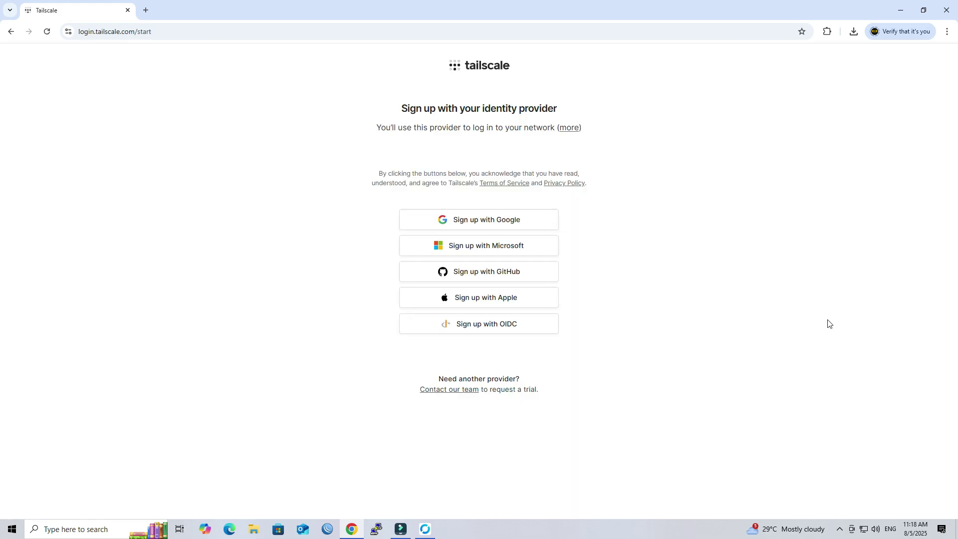
pyautogui.click(504, 220)
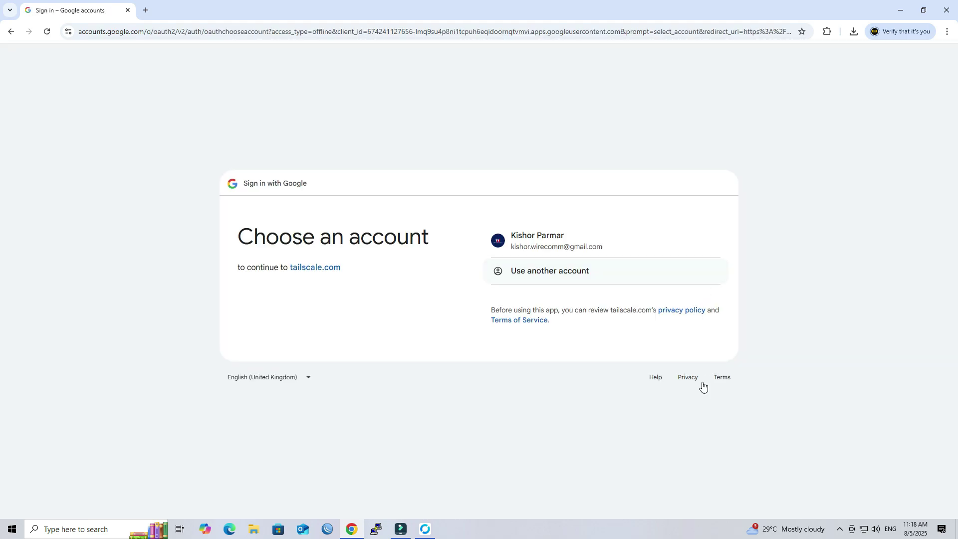
pyautogui.click(574, 246)
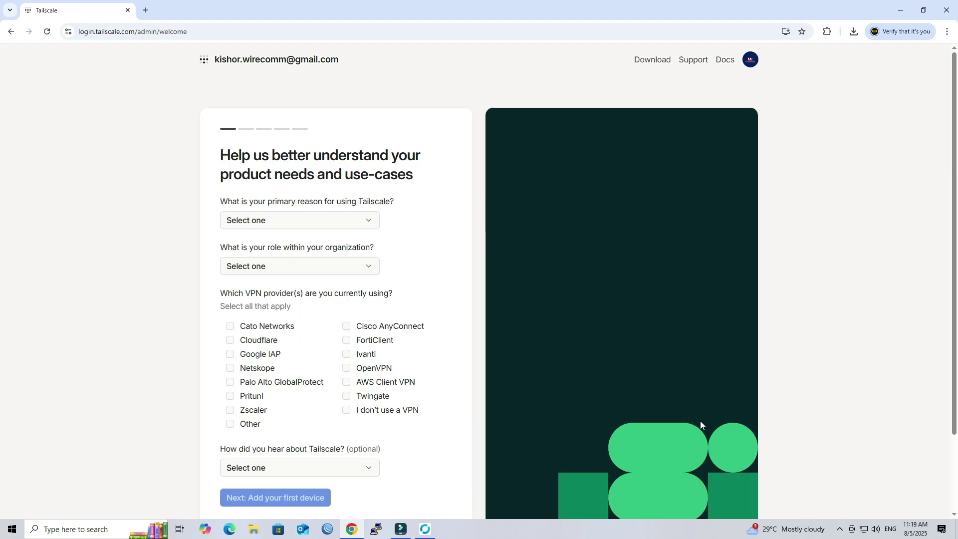
# Step: Answer the survey with Infrastructure Access, role IT, no VPN, and YouTube, then submit it
pyautogui.scroll(-2, 657, 396)
pyautogui.scroll(1, 656, 394)
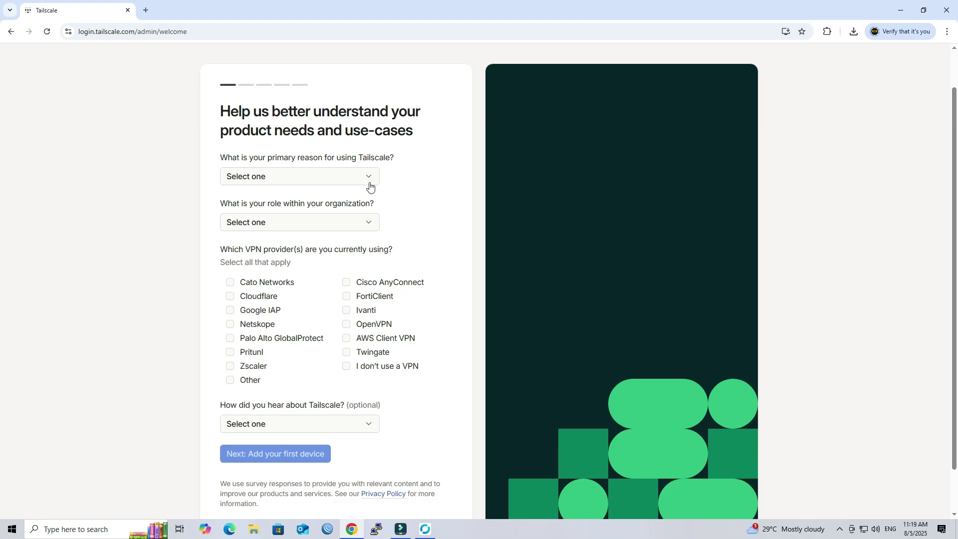
pyautogui.click(366, 180)
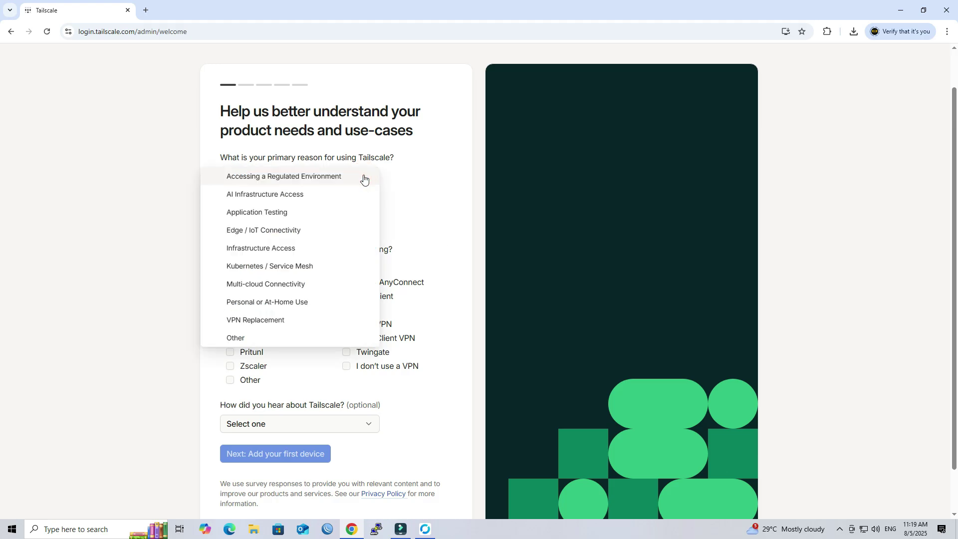
pyautogui.click(327, 250)
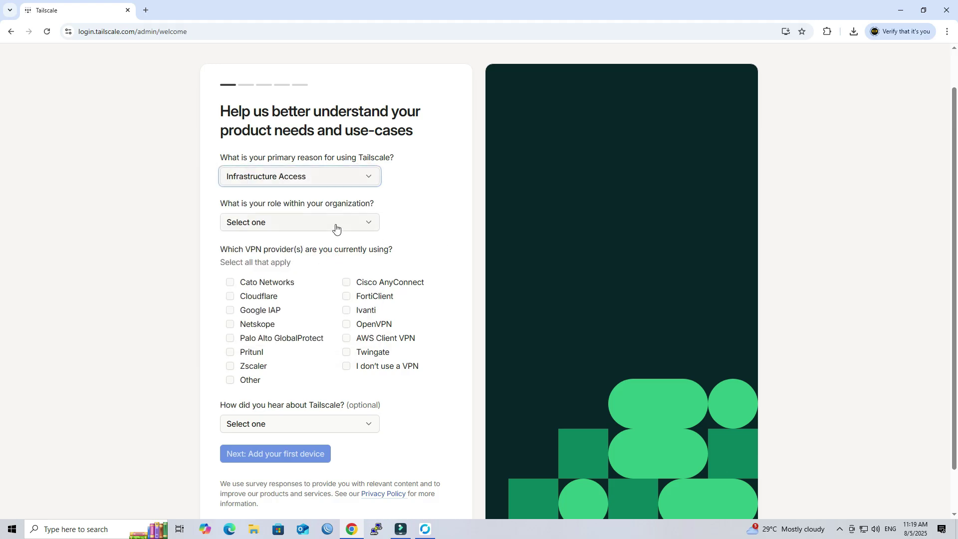
pyautogui.click(336, 227)
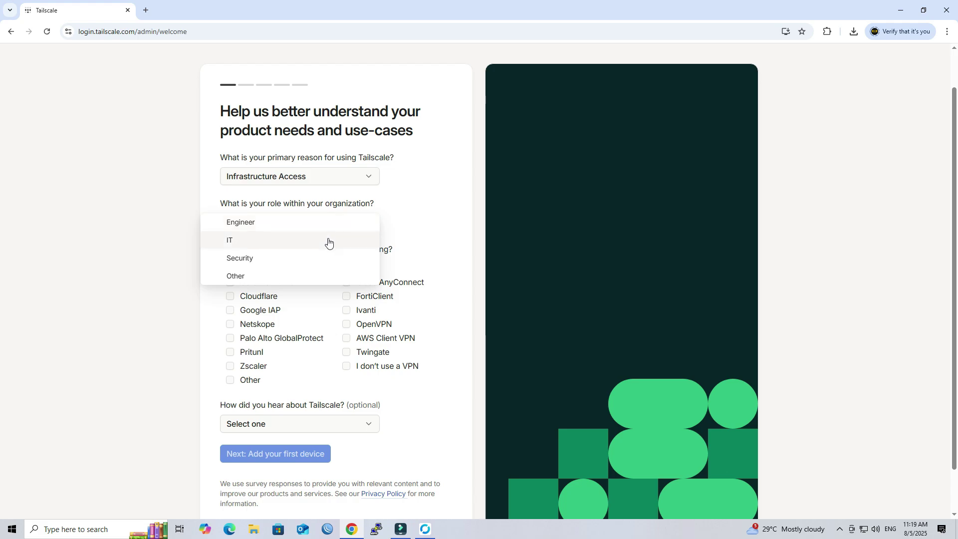
pyautogui.click(327, 240)
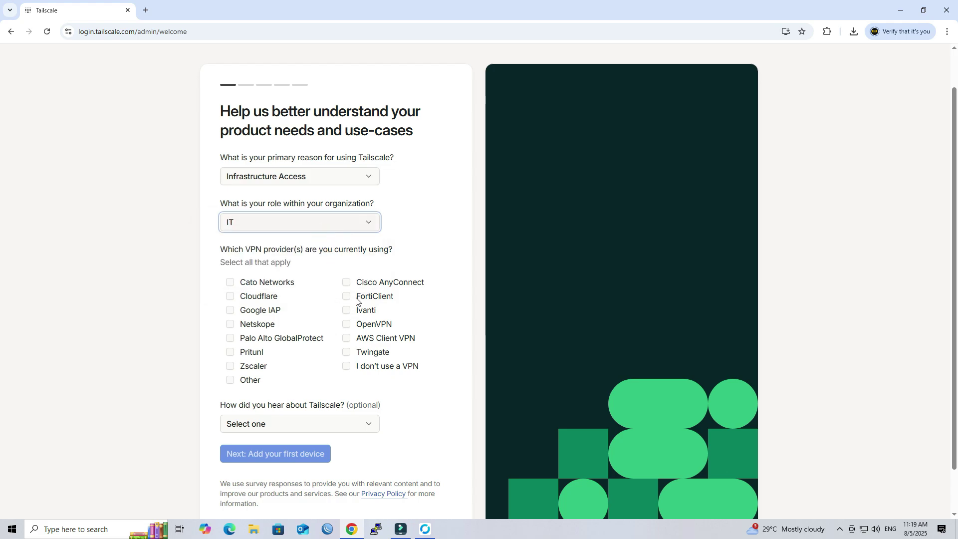
pyautogui.click(346, 366)
pyautogui.scroll(-1, 390, 396)
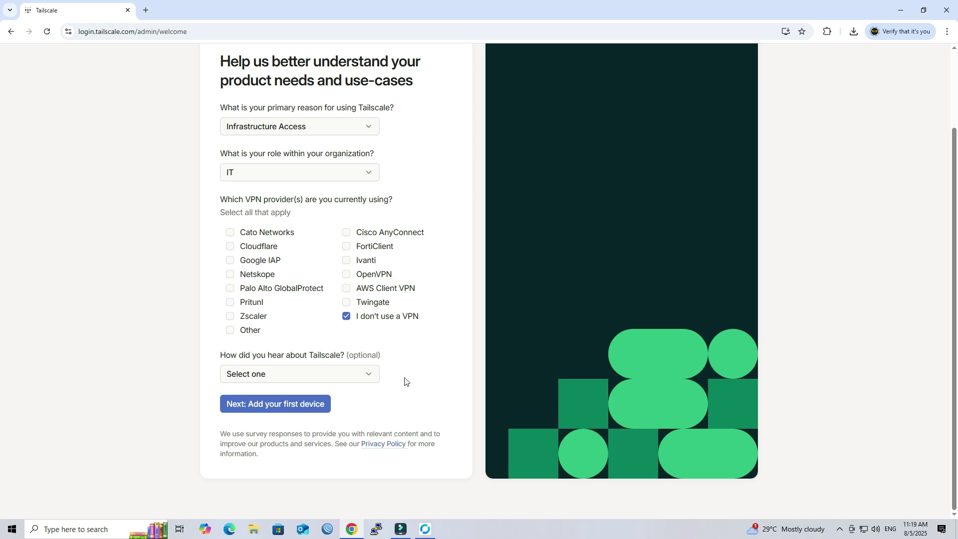
pyautogui.click(360, 375)
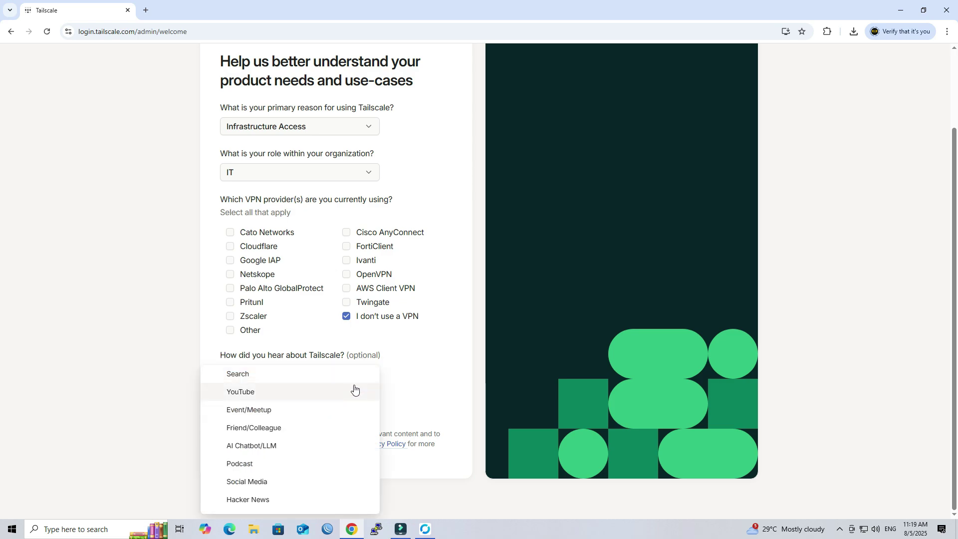
pyautogui.click(354, 391)
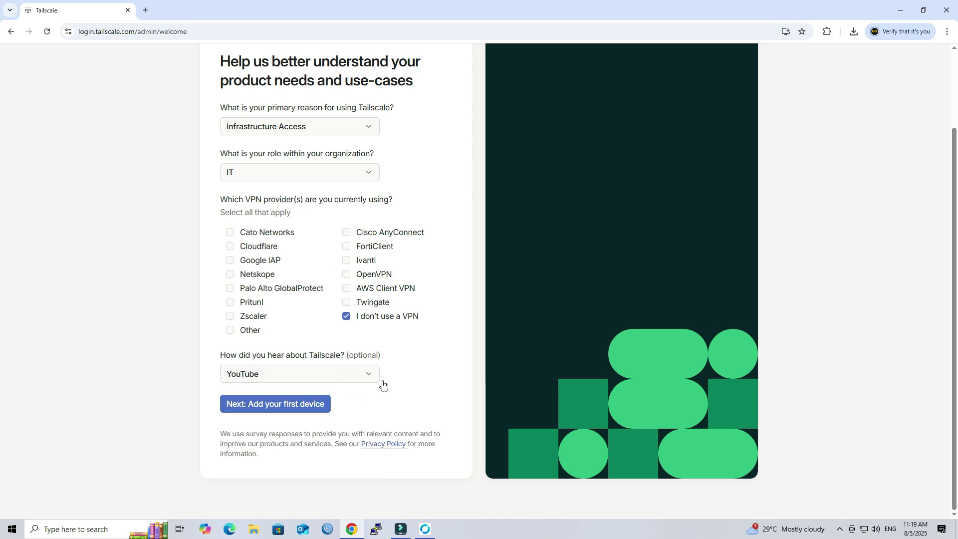
pyautogui.click(314, 408)
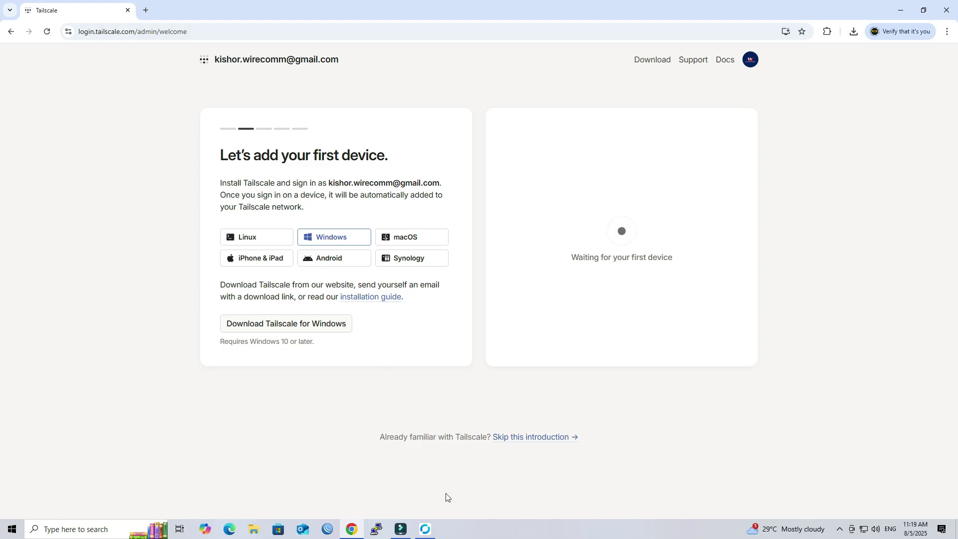
# Step: Download tailscale-setup-1.86.2.exe from the Windows download page and run it
pyautogui.click(274, 324)
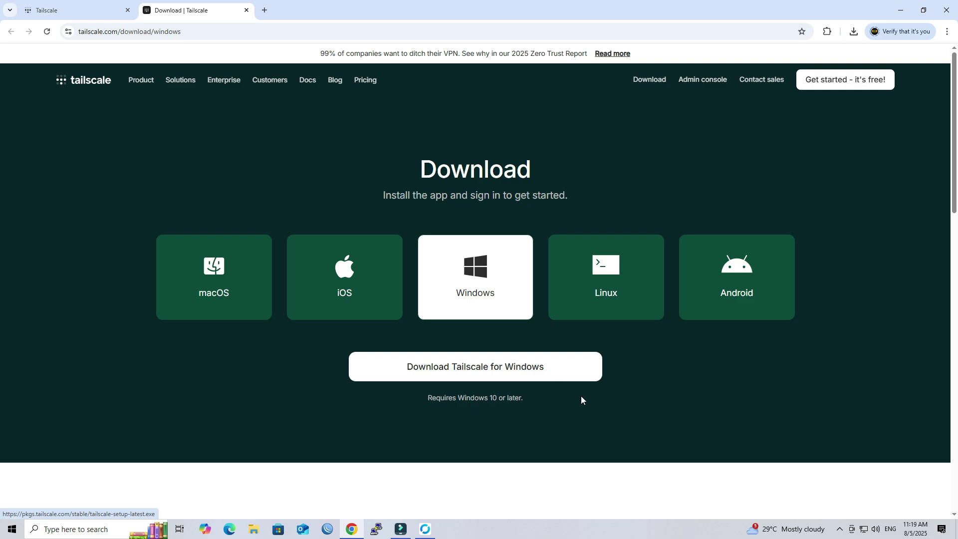
pyautogui.click(486, 372)
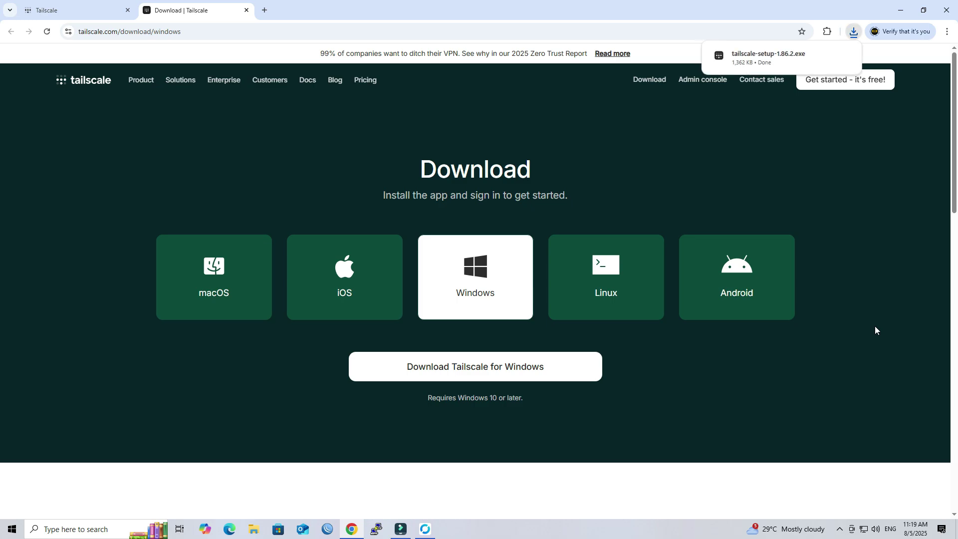
pyautogui.click(766, 60)
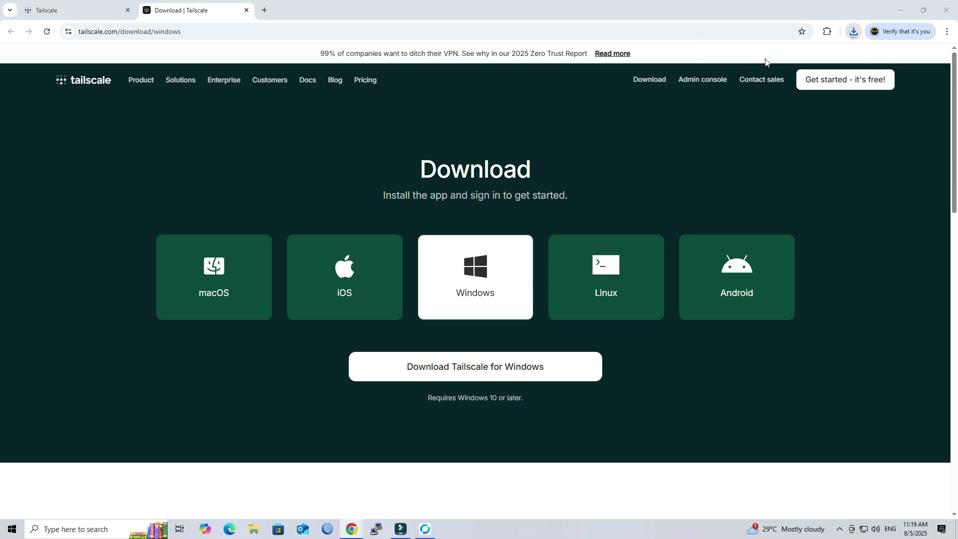
# Step: Agree to the Tailscale license terms, install it, and close the installer when complete
pyautogui.click(901, 10)
pyautogui.click(472, 325)
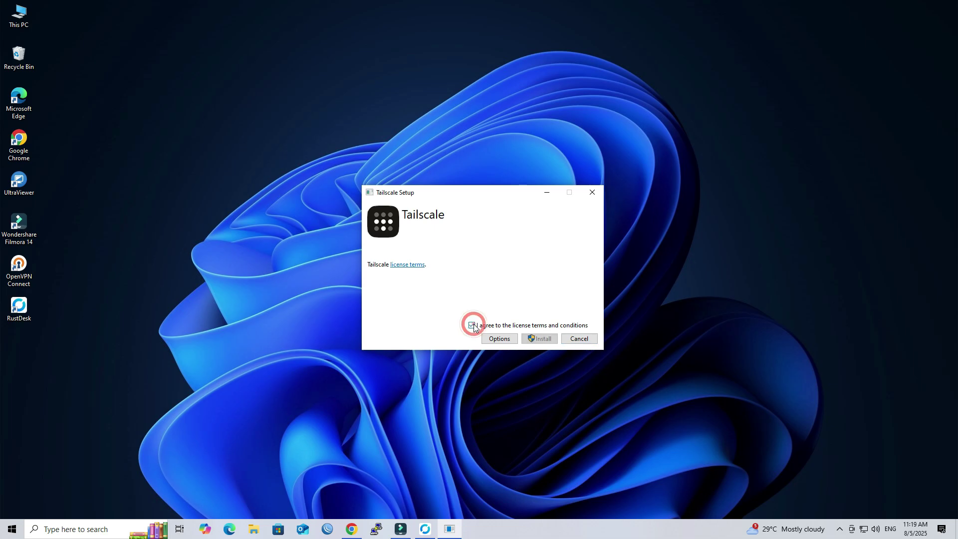
pyautogui.click(539, 339)
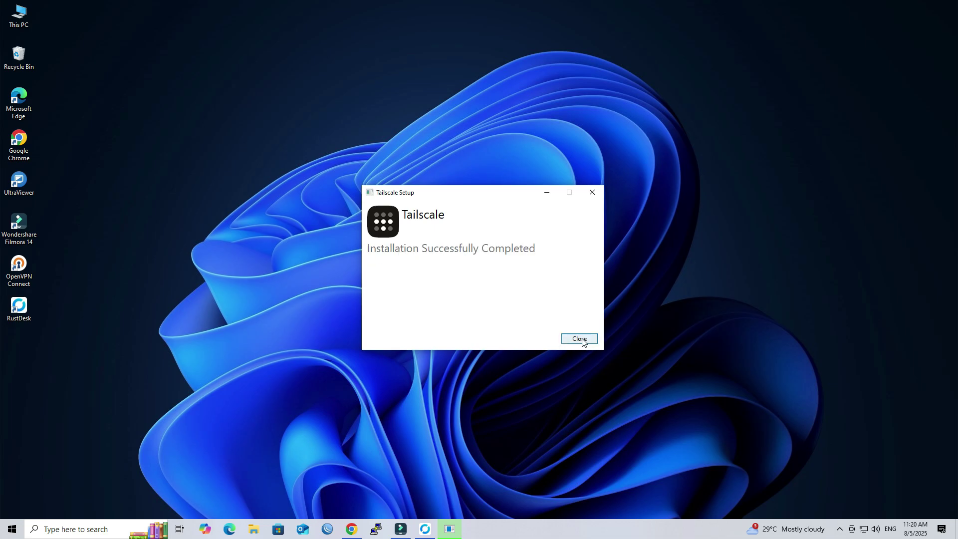
pyautogui.click(581, 339)
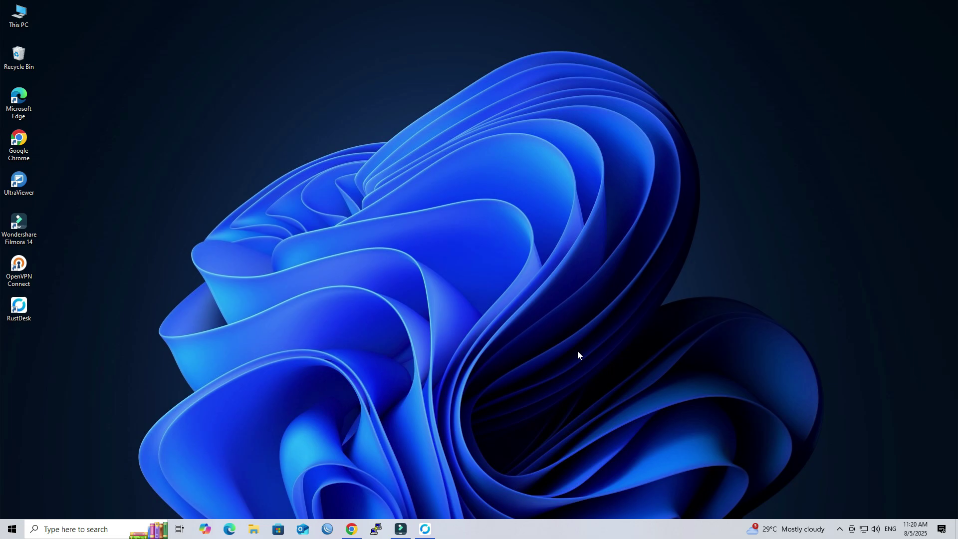
# Step: Log in via the Tailscale tray icon, connect device wirenet, and verify its Connected status
pyautogui.click(840, 529)
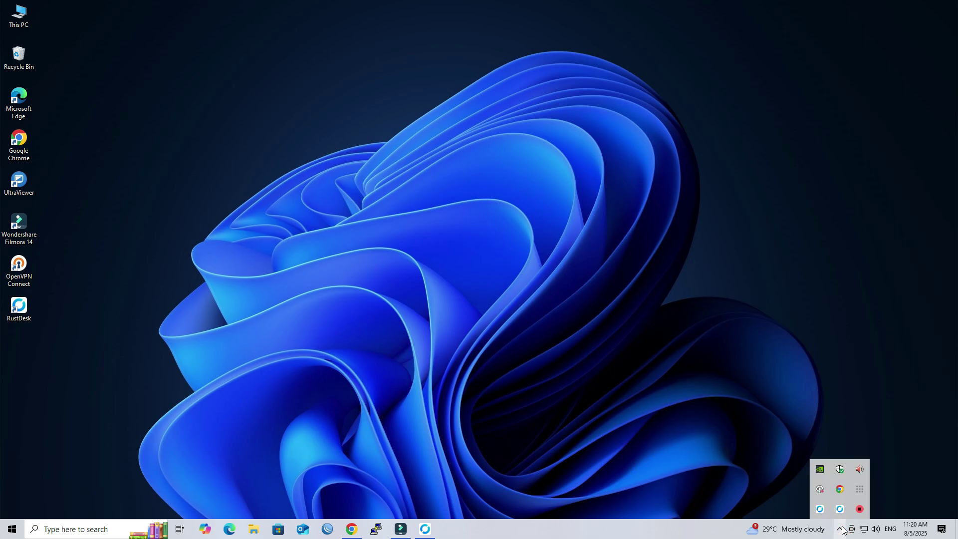
pyautogui.click(862, 490)
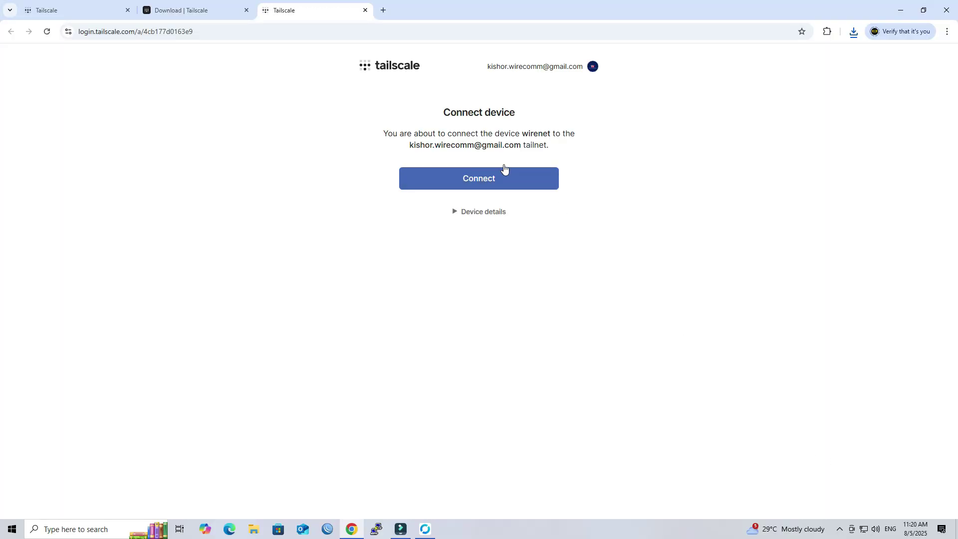
pyautogui.click(479, 178)
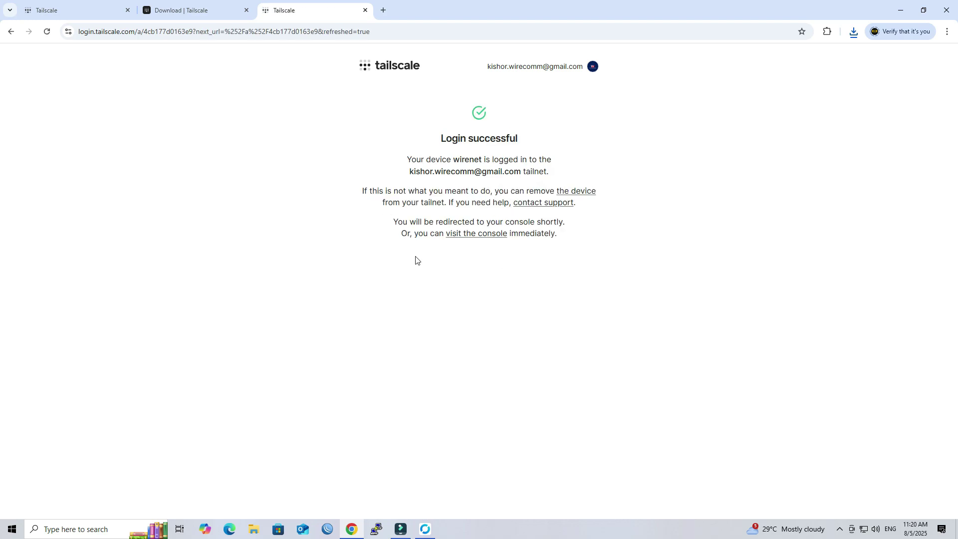
pyautogui.click(840, 529)
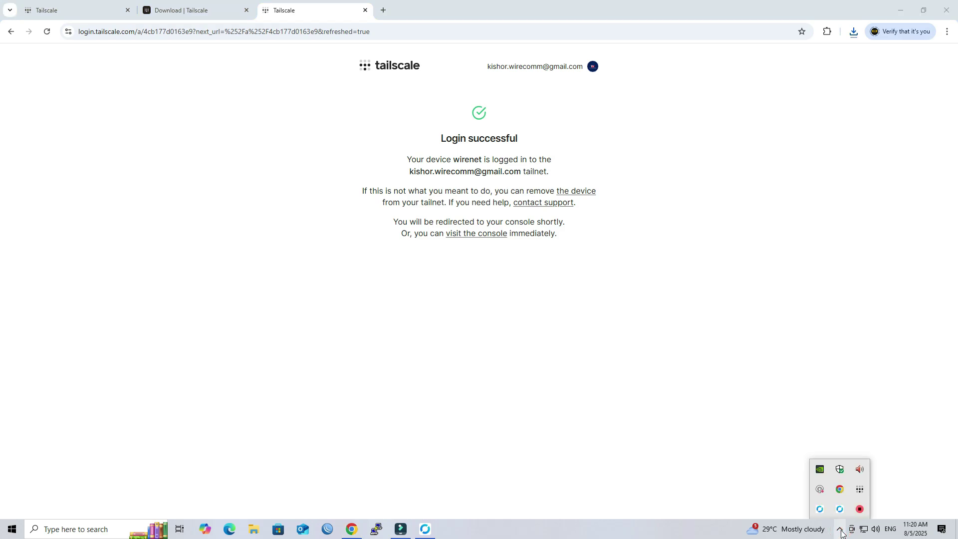
pyautogui.click(860, 490)
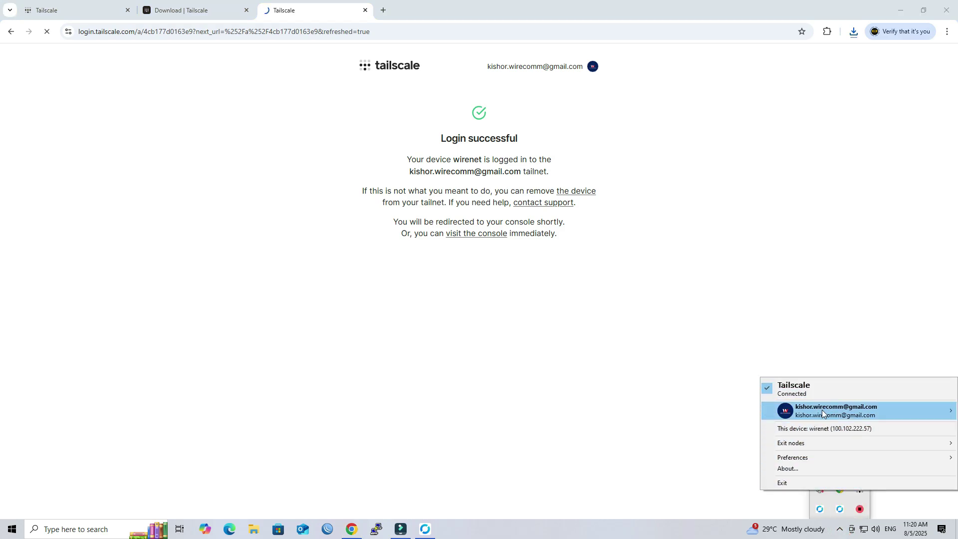
# Step: Close the Tailscale status menu and skip the introduction once desktop-5u34qa8 joins alongside wirenet
pyautogui.moveTo(821, 409)
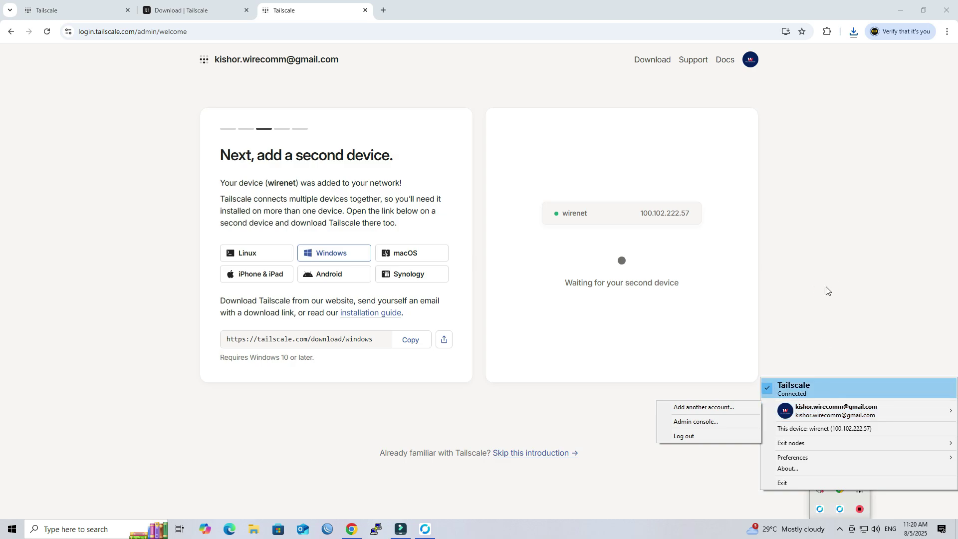
pyautogui.click(826, 289)
pyautogui.click(648, 213)
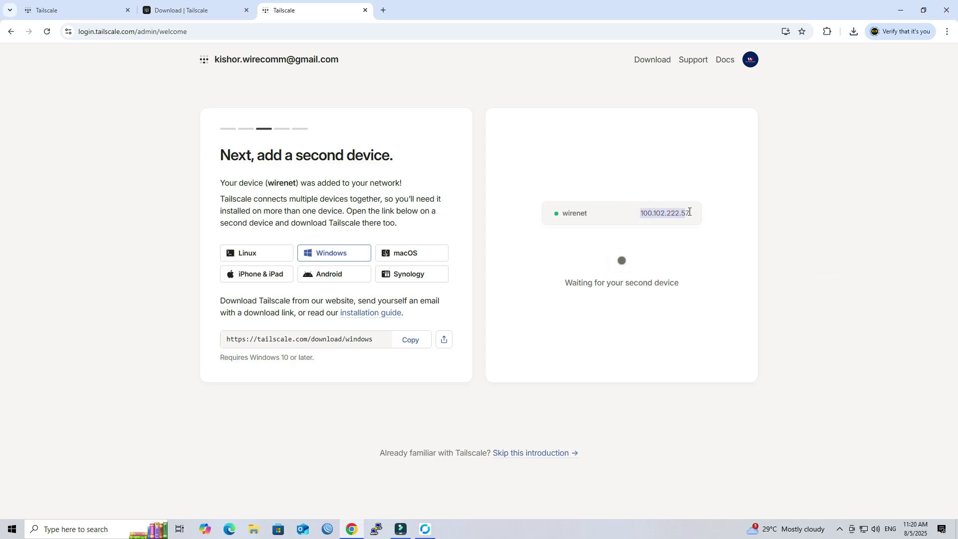
pyautogui.click(728, 339)
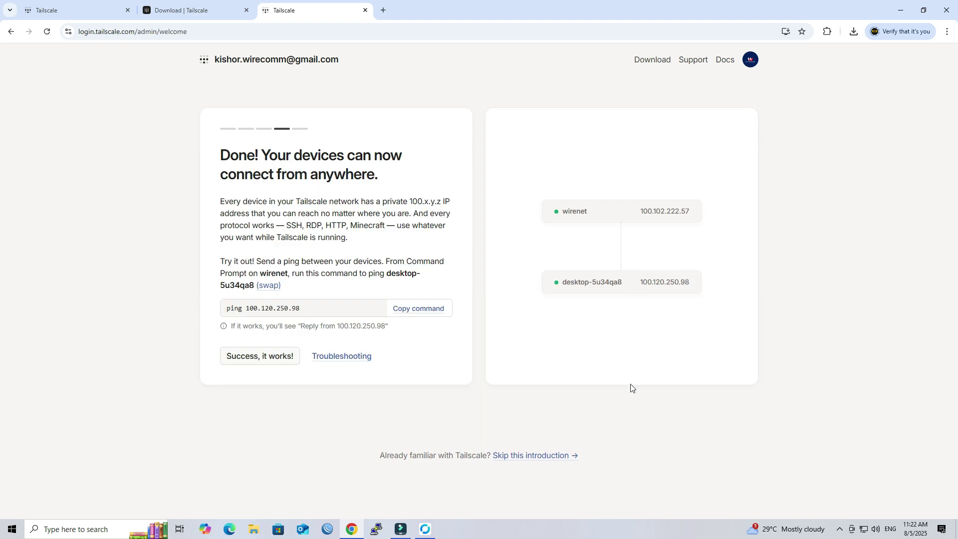
pyautogui.click(546, 458)
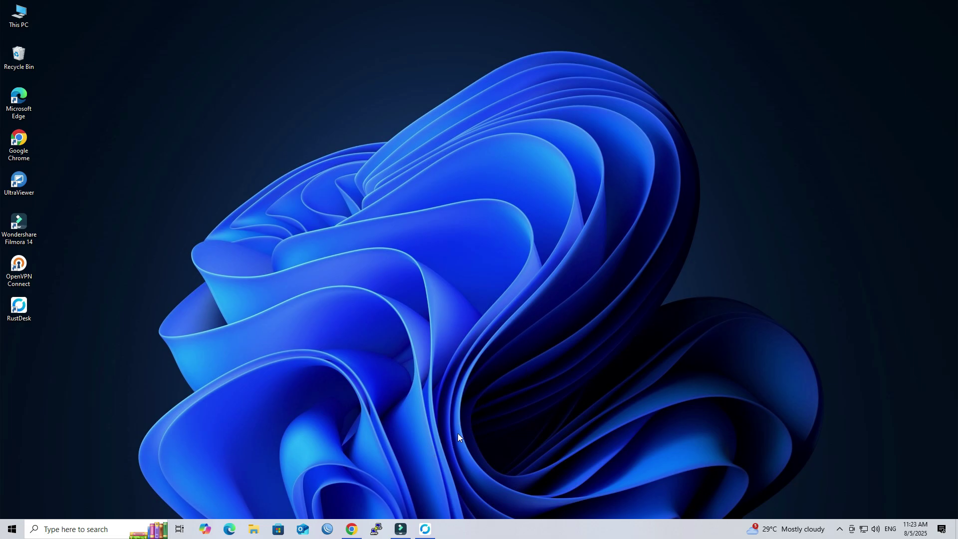
# Step: Reload the Machines page and copy desktop-5u34qa8's IPv4 address 100.120.250.98
pyautogui.click(351, 529)
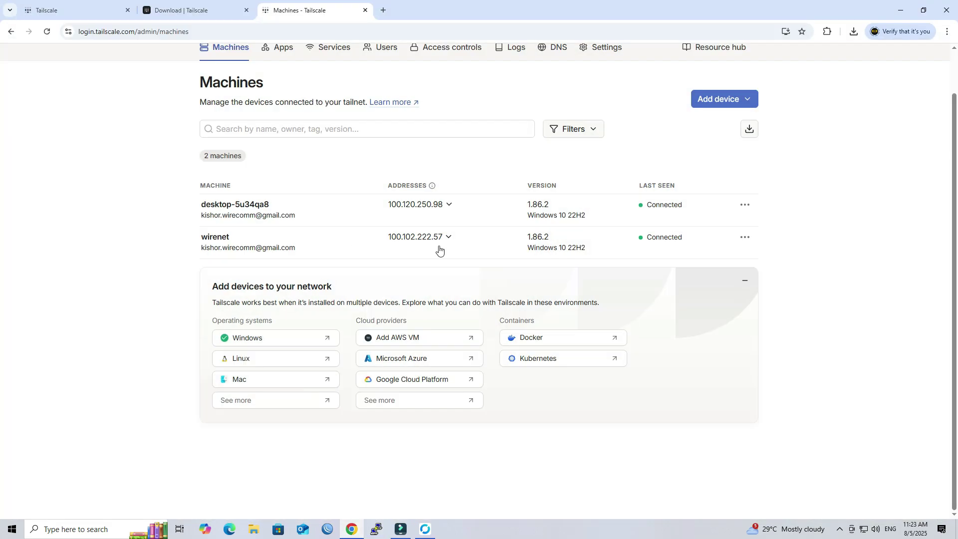
pyautogui.click(47, 31)
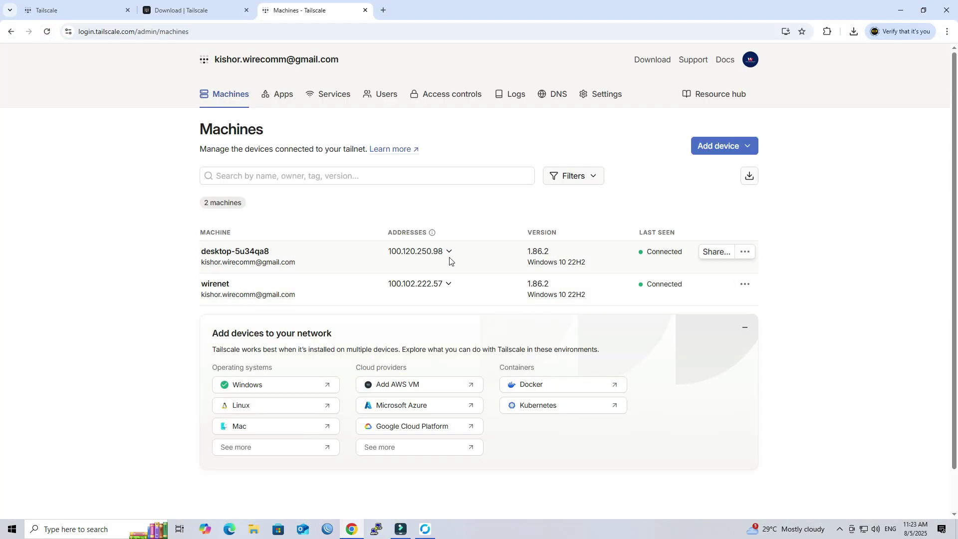
pyautogui.click(450, 252)
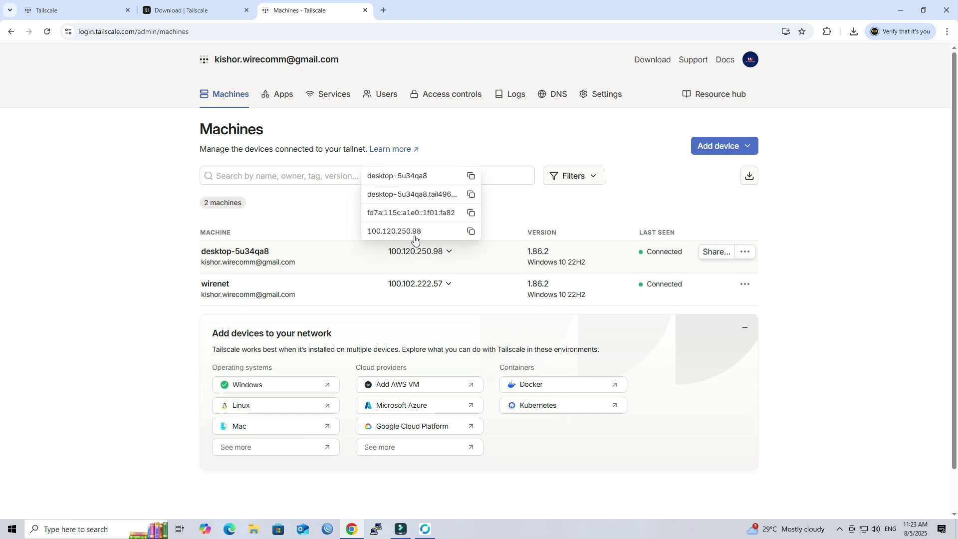
pyautogui.click(471, 232)
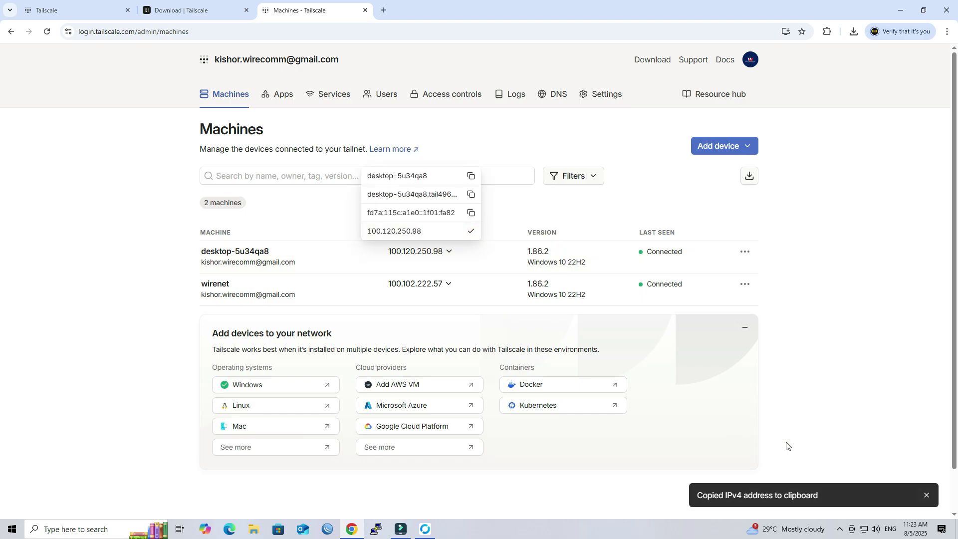
# Step: Connect RustDesk to 100.120.250.98, entering the remote password with Remember password ticked
pyautogui.click(433, 534)
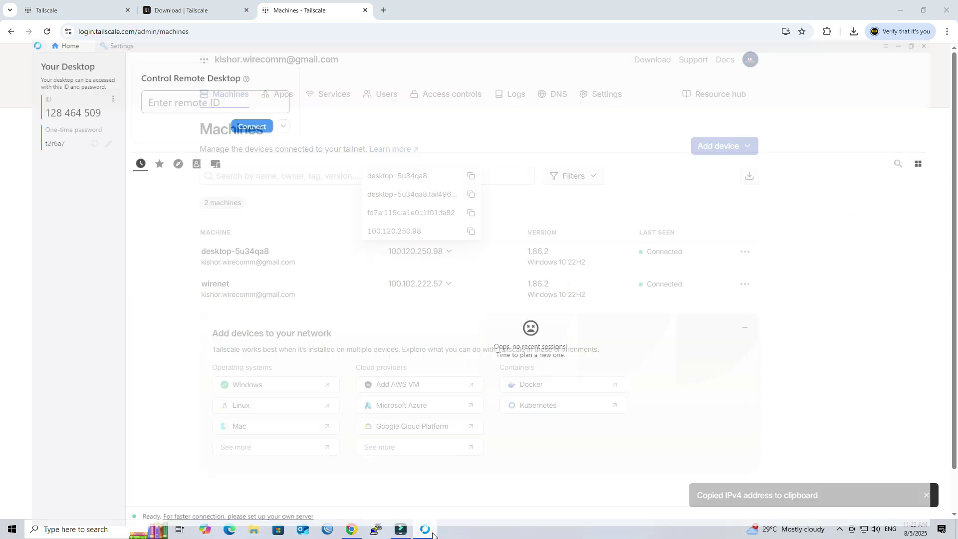
pyautogui.click(229, 65)
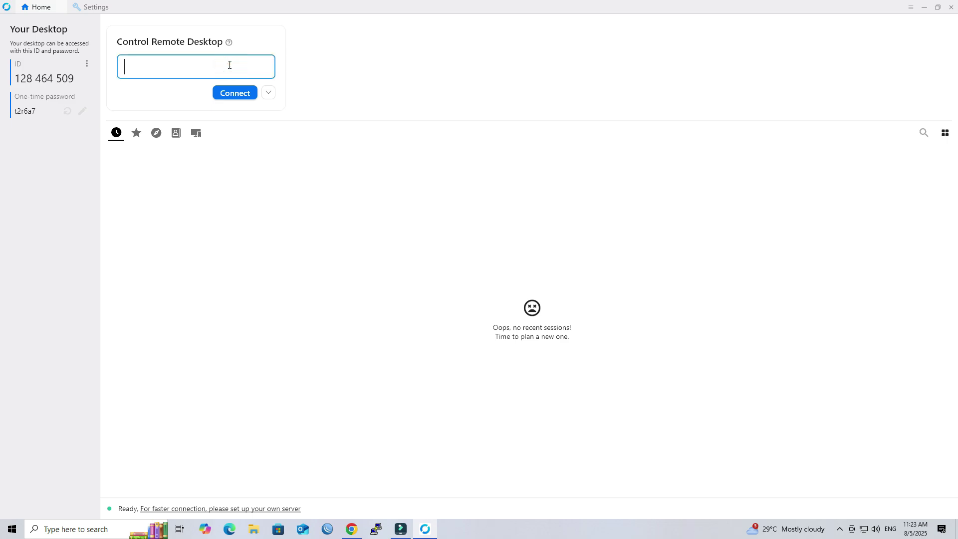
pyautogui.hotkey('ctrl', 'v')
pyautogui.click(236, 93)
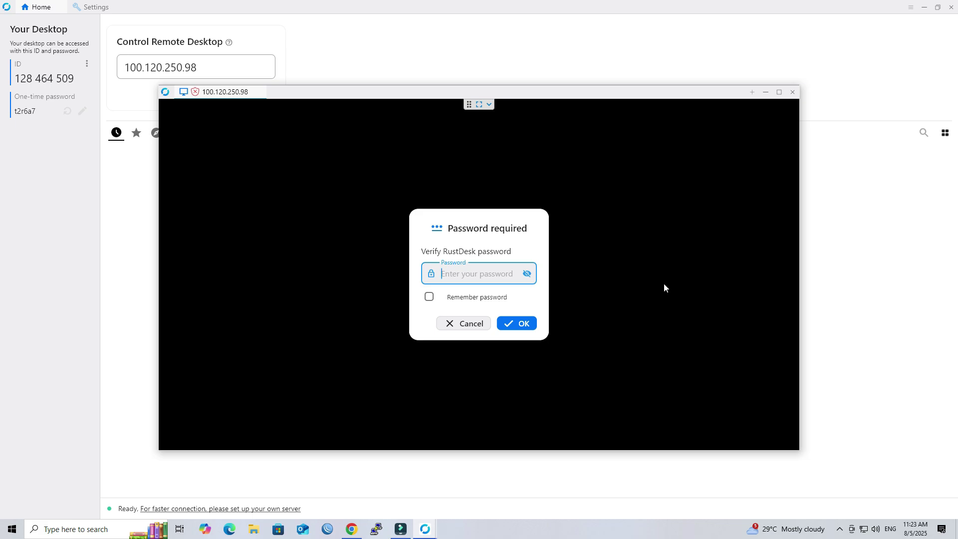
pyautogui.write('•')
pyautogui.click(429, 297)
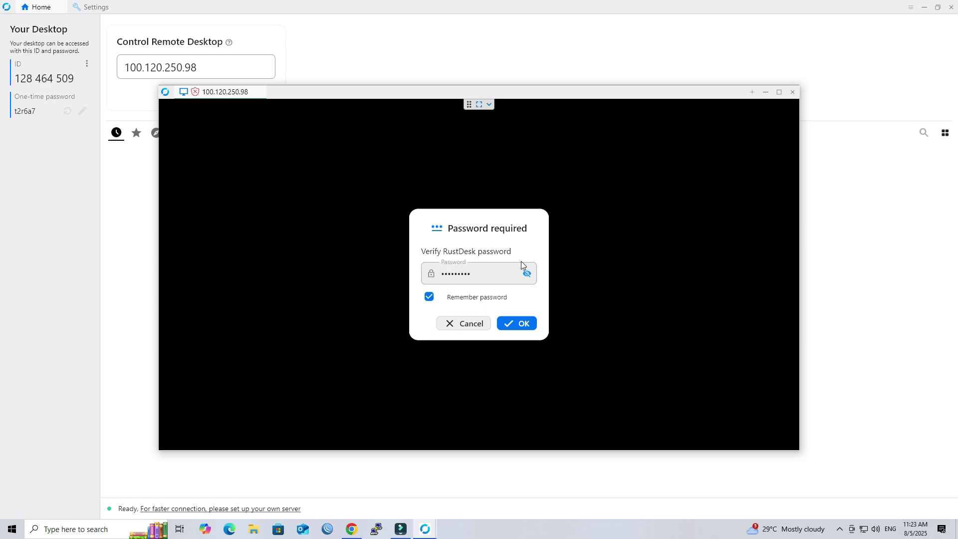
pyautogui.click(523, 324)
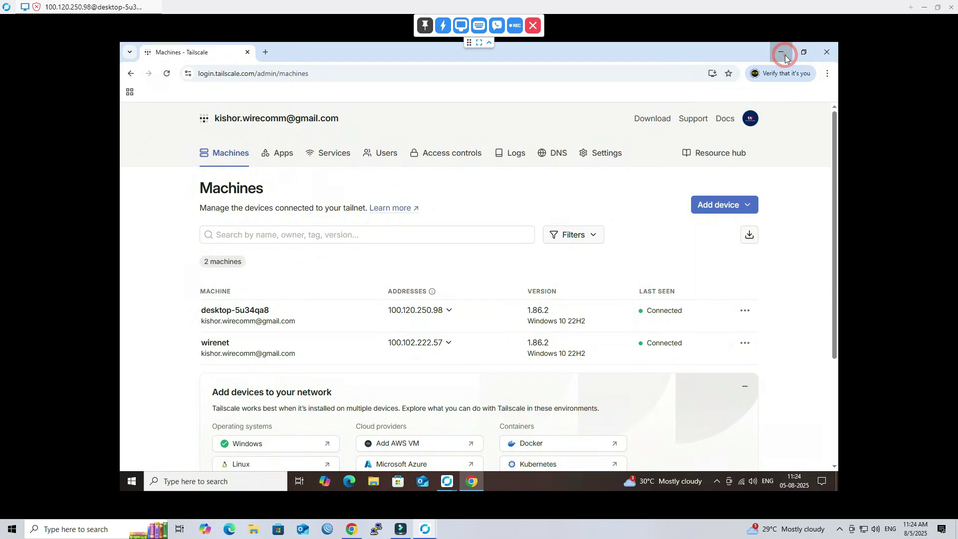
# Step: On the remote PC, refresh the desktop and copy wirenet's IPv4 100.102.222.57 from Machines
pyautogui.click(782, 53)
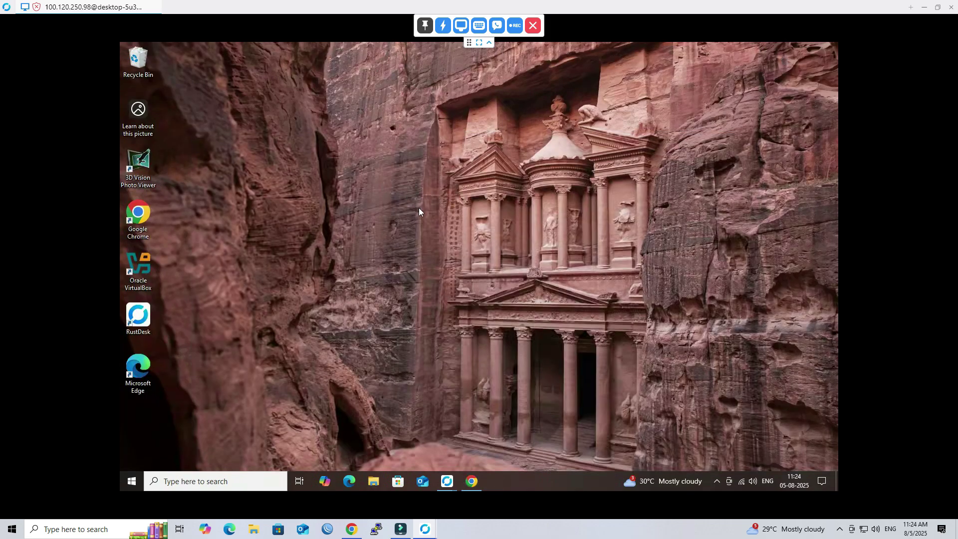
pyautogui.rightClick(418, 208)
pyautogui.click(432, 224)
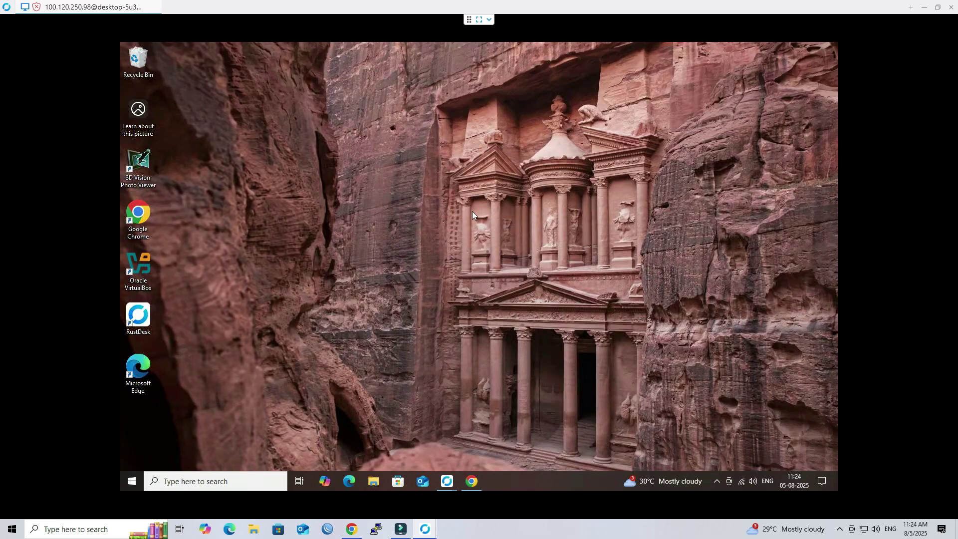
pyautogui.click(470, 481)
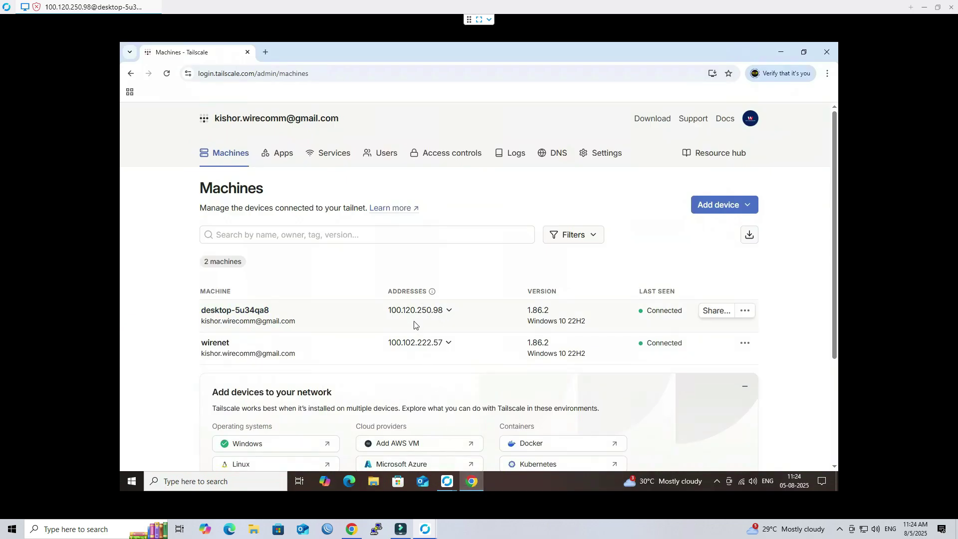
pyautogui.click(445, 343)
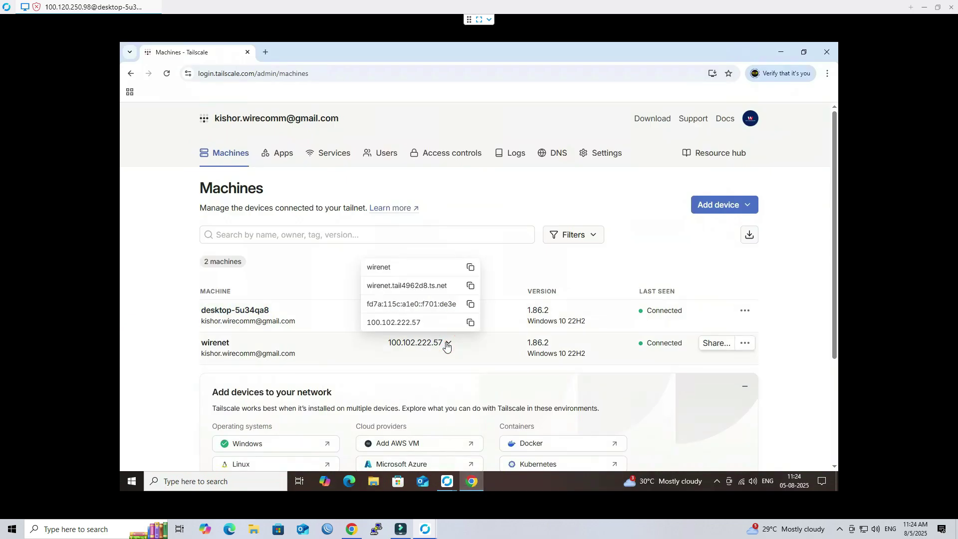
pyautogui.click(471, 323)
# Step: Open a Command Prompt via Run and ping 100.102.222.57
pyautogui.press('super+r')
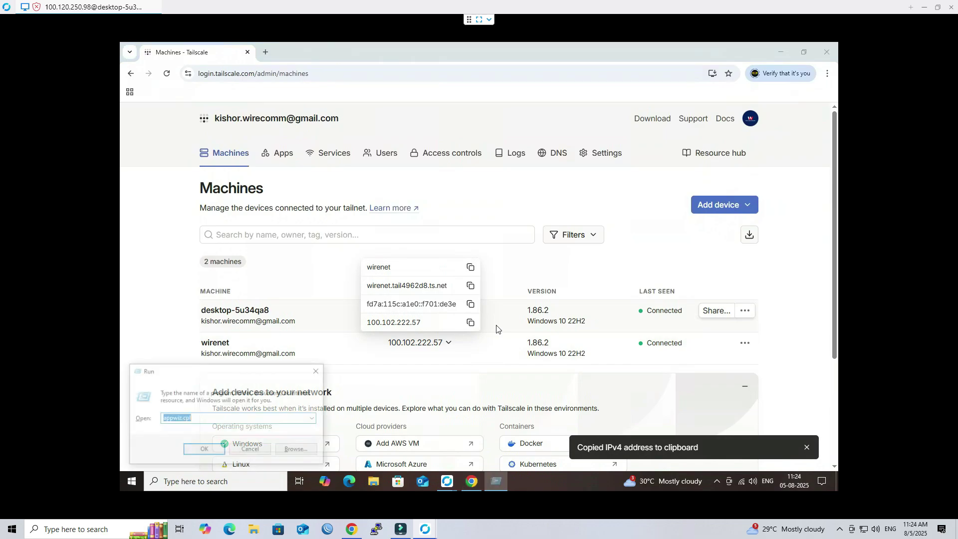
pyautogui.write('cmd')
pyautogui.press('Return')
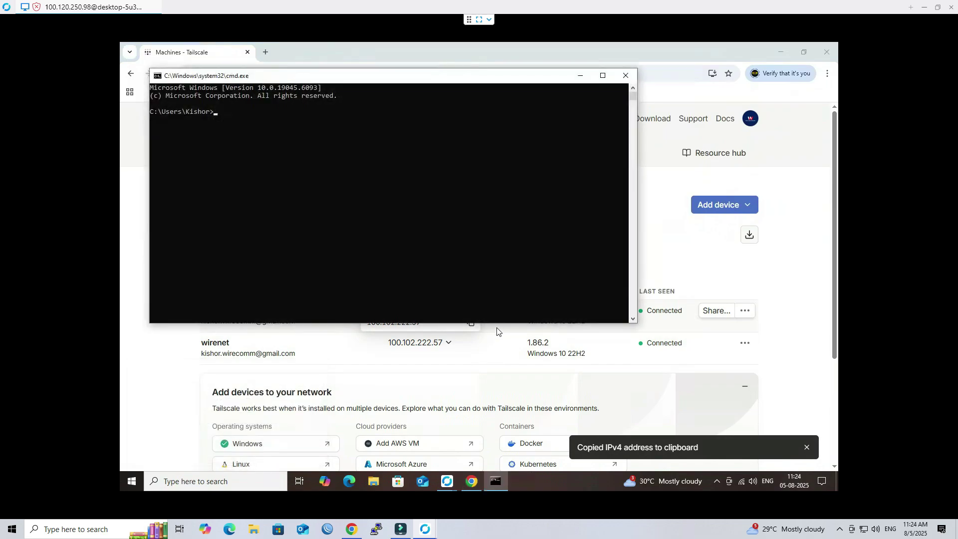
pyautogui.write('ping')
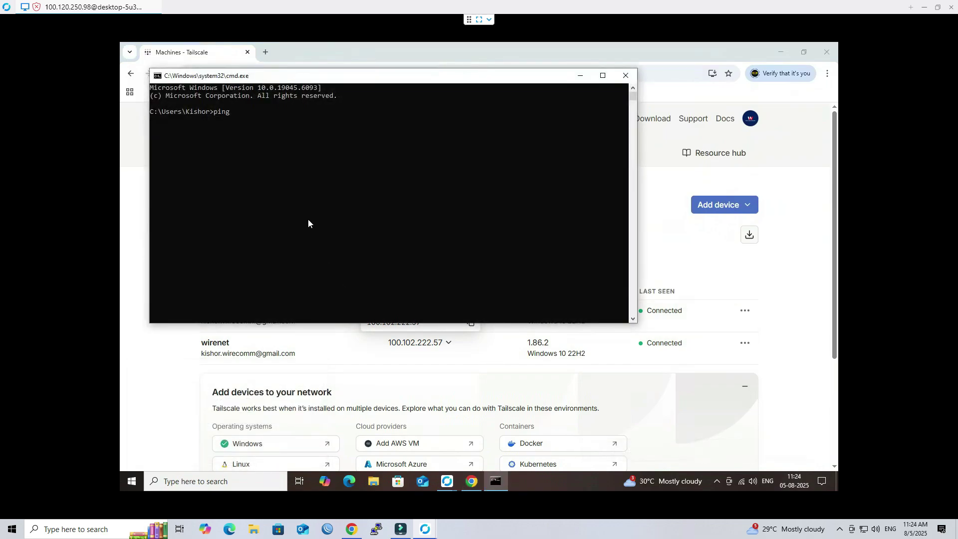
pyautogui.rightClick(292, 150)
pyautogui.press('Return')
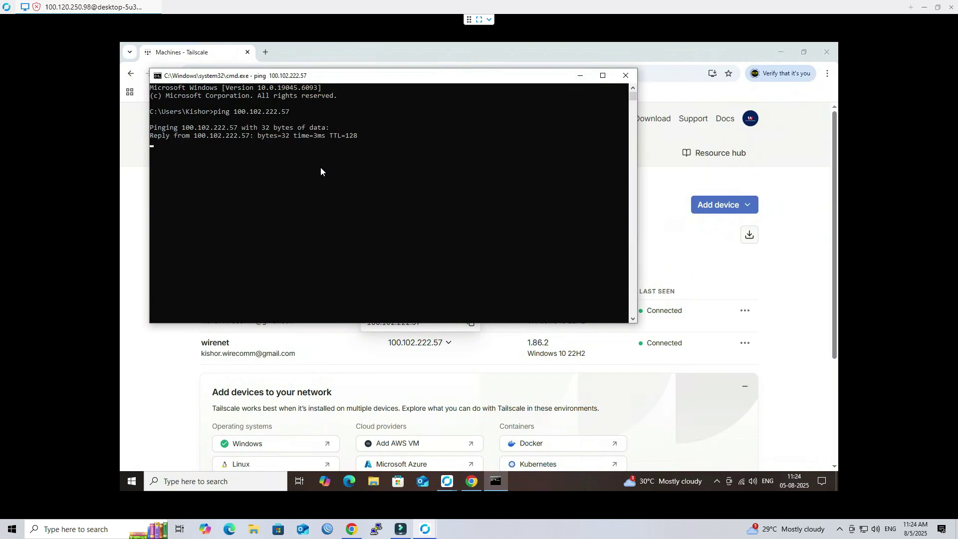